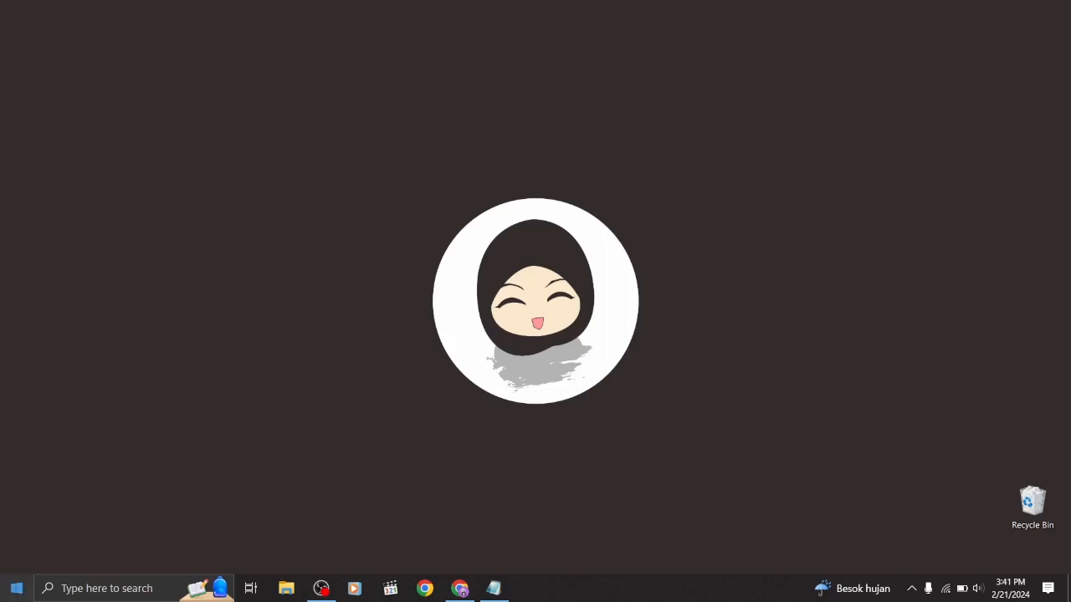
Step: Open Google Earth Pro and dismiss the start-up tips
{"action": "left_click", "coordinate": [16, 588]}
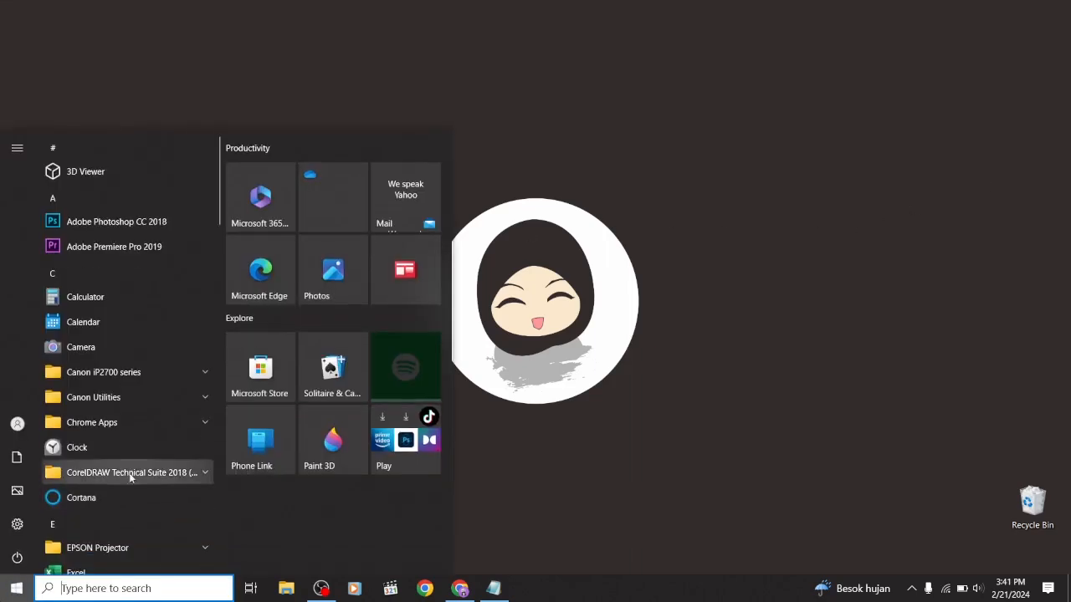
{"action": "scroll", "coordinate": [143, 469], "scroll_direction": "down", "scroll_amount": 5}
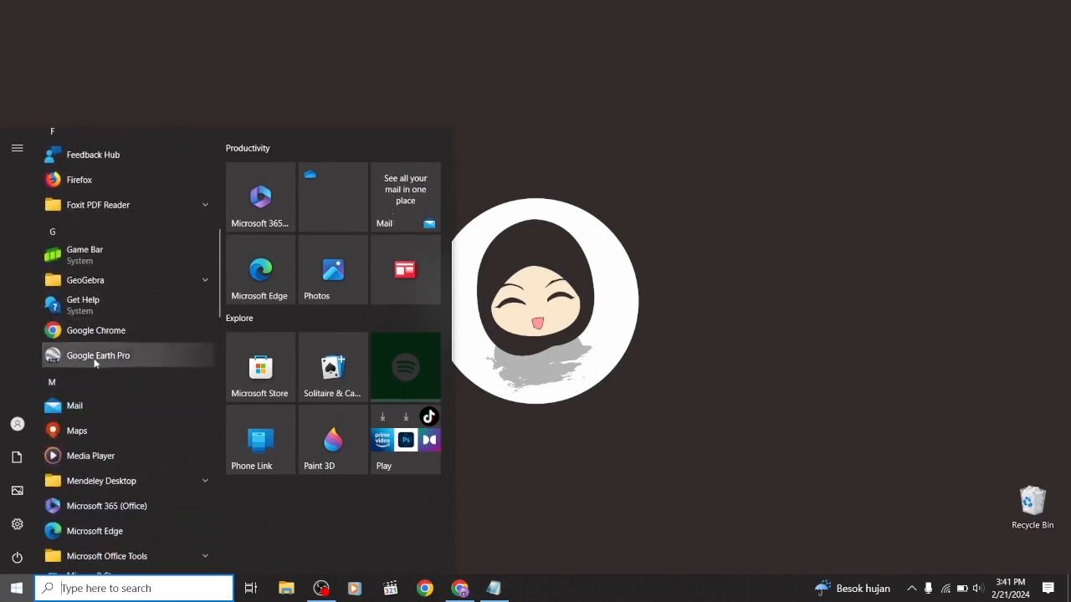
{"action": "left_click", "coordinate": [94, 360]}
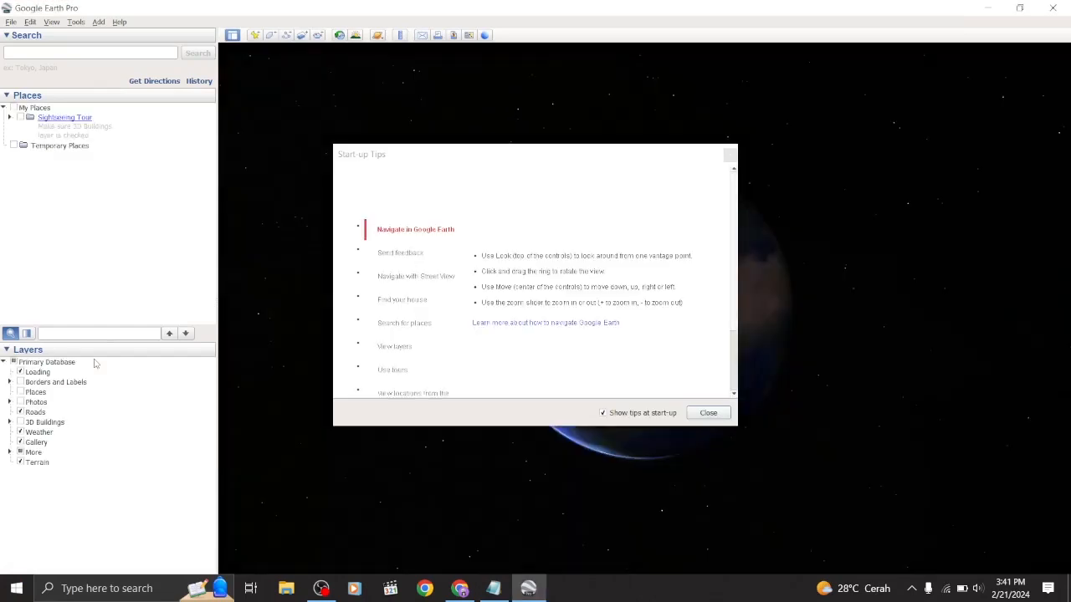
{"action": "left_click", "coordinate": [709, 412]}
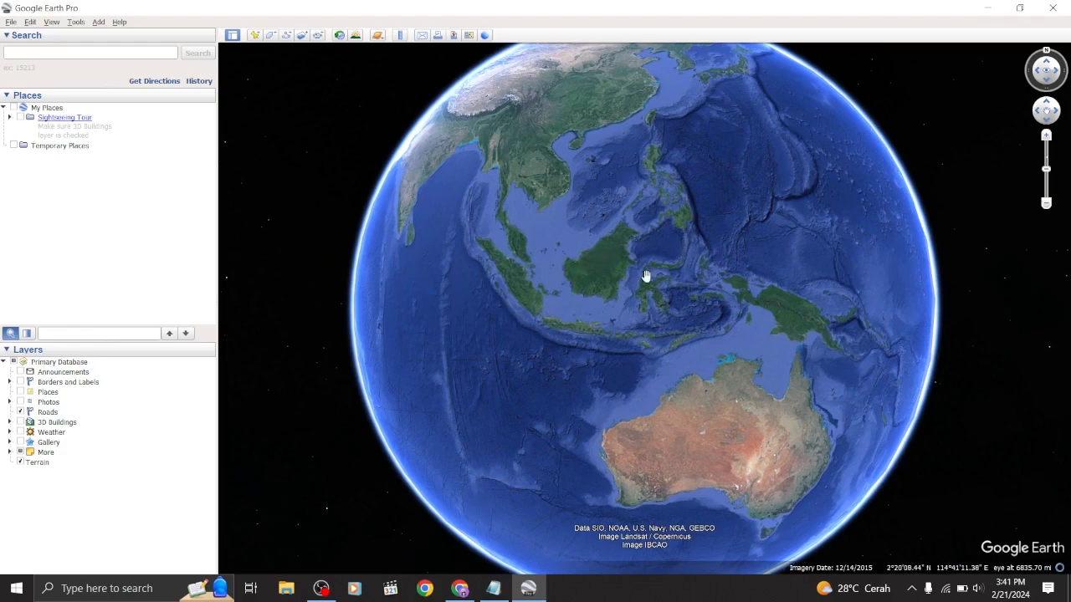
Step: Bring the northeastern end of Sulawesi into close view, framing the mountain area northwest of the inland lake
{"action": "scroll", "coordinate": [645, 279], "scroll_direction": "up", "scroll_amount": 2}
{"action": "left_click_drag", "start_coordinate": [460, 247], "coordinate": [493, 344]}
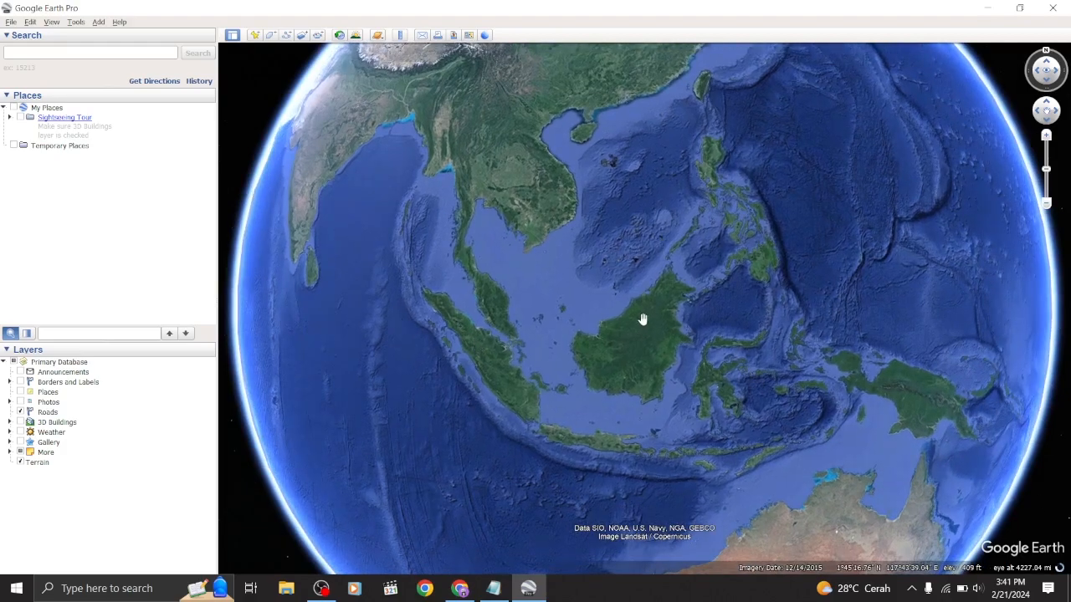
{"action": "scroll", "coordinate": [641, 318], "scroll_direction": "up", "scroll_amount": 4}
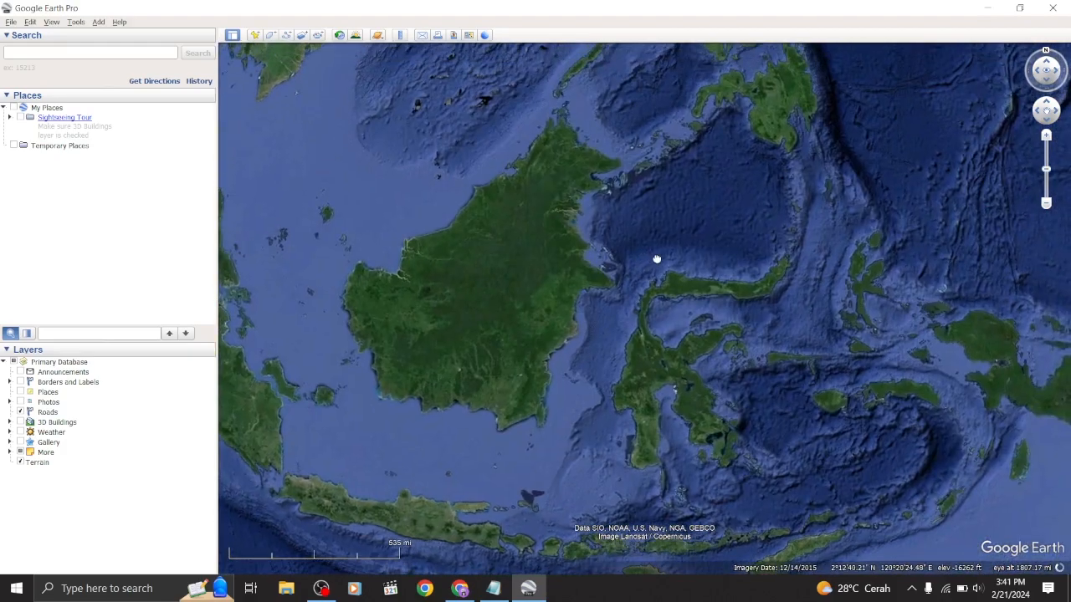
{"action": "scroll", "coordinate": [780, 318], "scroll_direction": "up", "scroll_amount": 3}
{"action": "scroll", "coordinate": [758, 292], "scroll_direction": "up", "scroll_amount": 1}
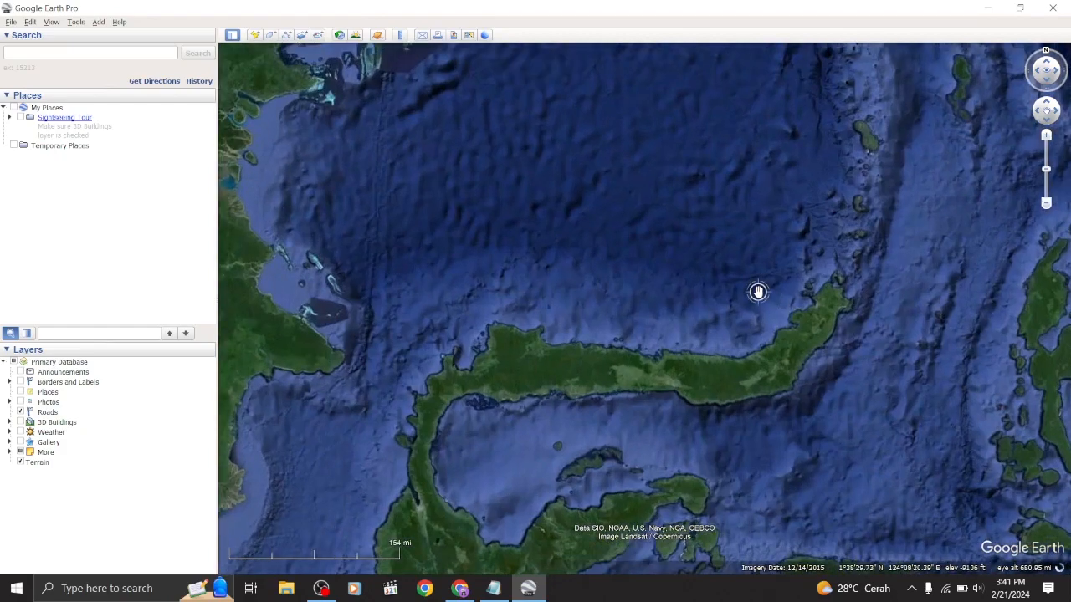
{"action": "scroll", "coordinate": [758, 292], "scroll_direction": "up", "scroll_amount": 3}
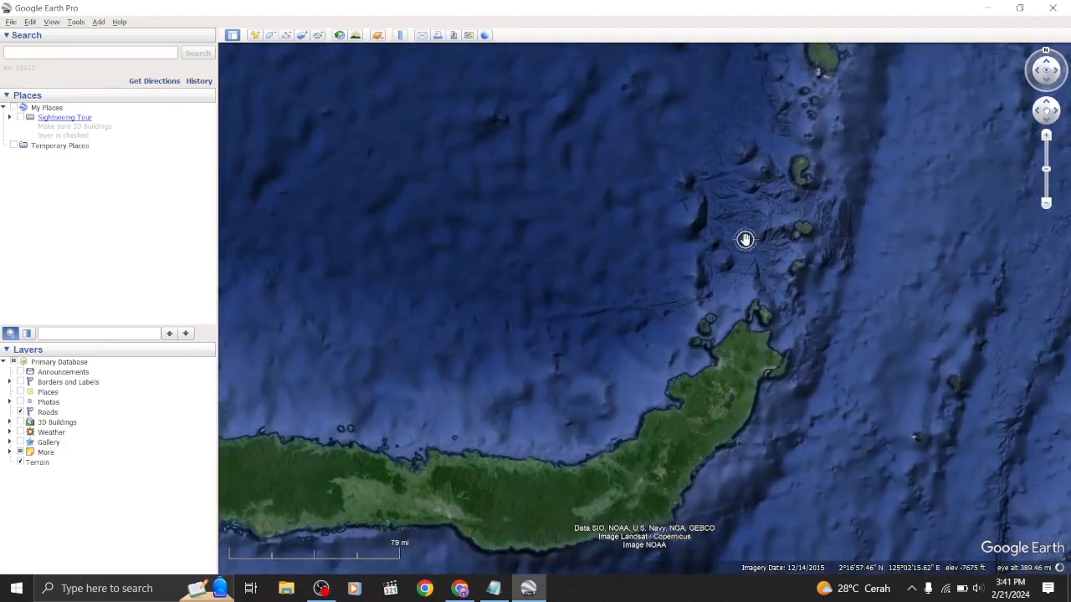
{"action": "scroll", "coordinate": [703, 311], "scroll_direction": "up", "scroll_amount": 2}
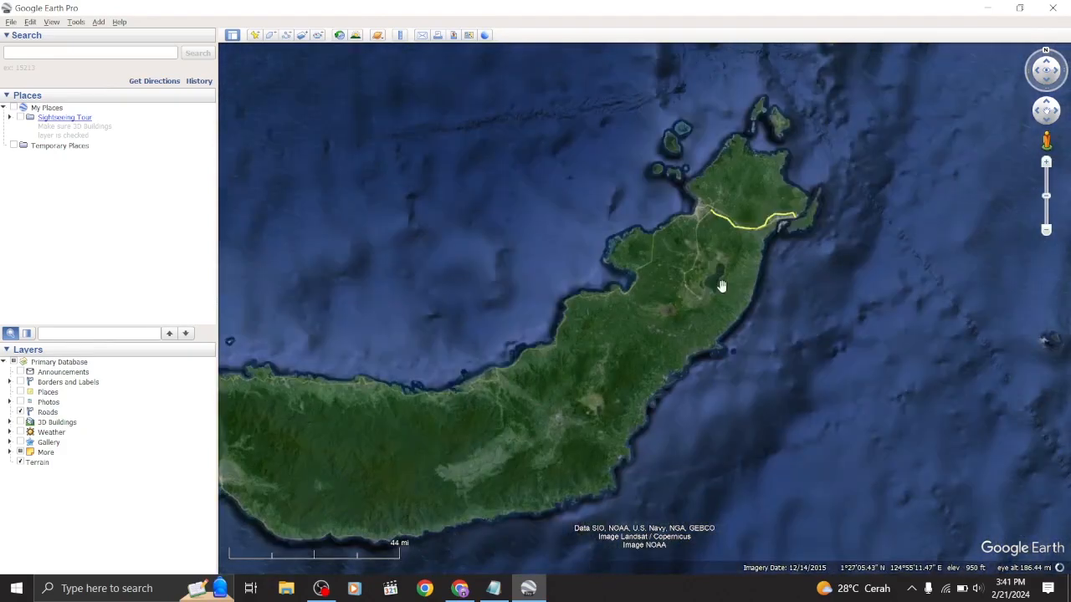
{"action": "scroll", "coordinate": [722, 287], "scroll_direction": "up", "scroll_amount": 4}
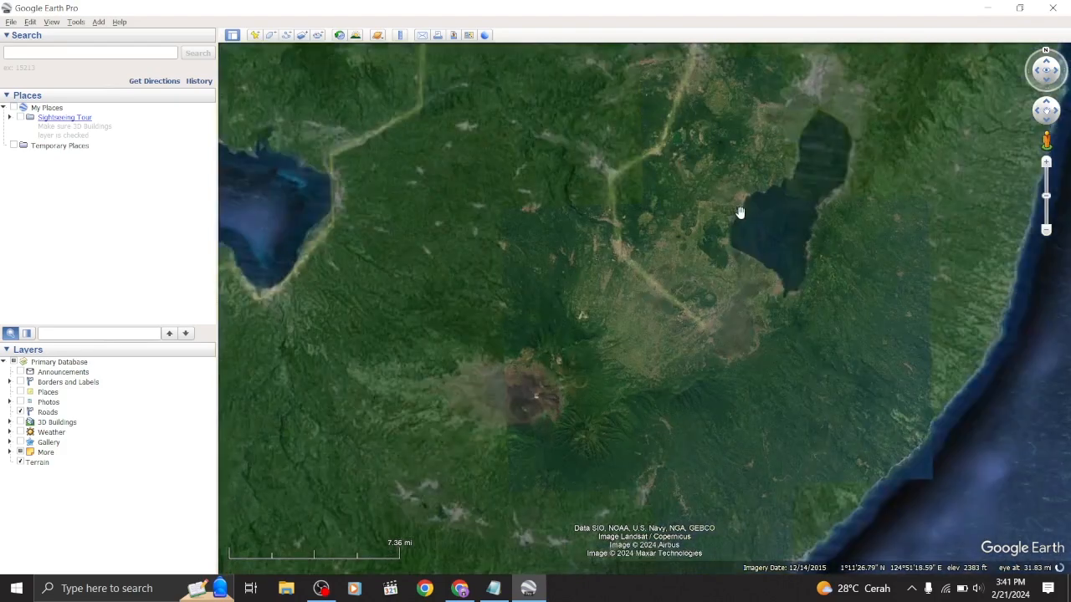
{"action": "scroll", "coordinate": [740, 212], "scroll_direction": "up", "scroll_amount": 1}
{"action": "left_click_drag", "start_coordinate": [669, 191], "coordinate": [705, 430]}
{"action": "left_click_drag", "start_coordinate": [655, 327], "coordinate": [726, 454]}
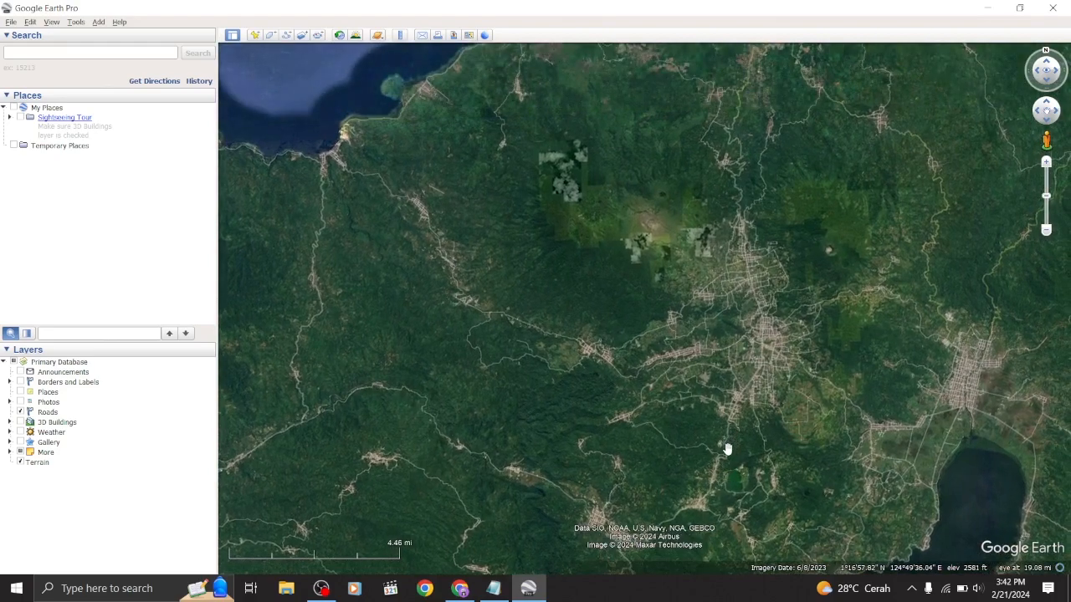
{"action": "scroll", "coordinate": [724, 450], "scroll_direction": "up", "scroll_amount": 2}
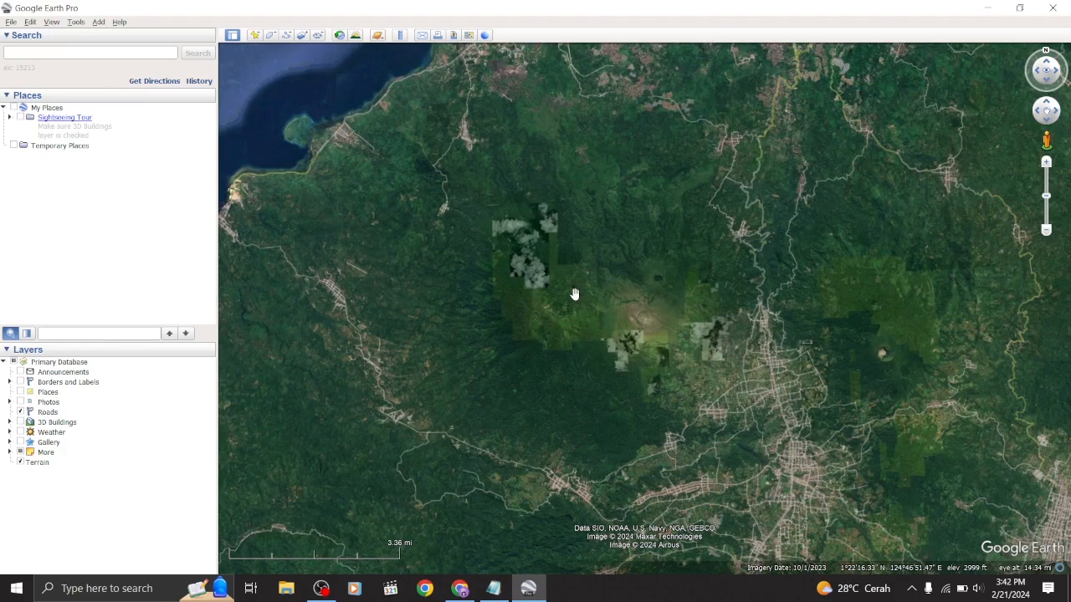
{"action": "left_click", "coordinate": [287, 36]}
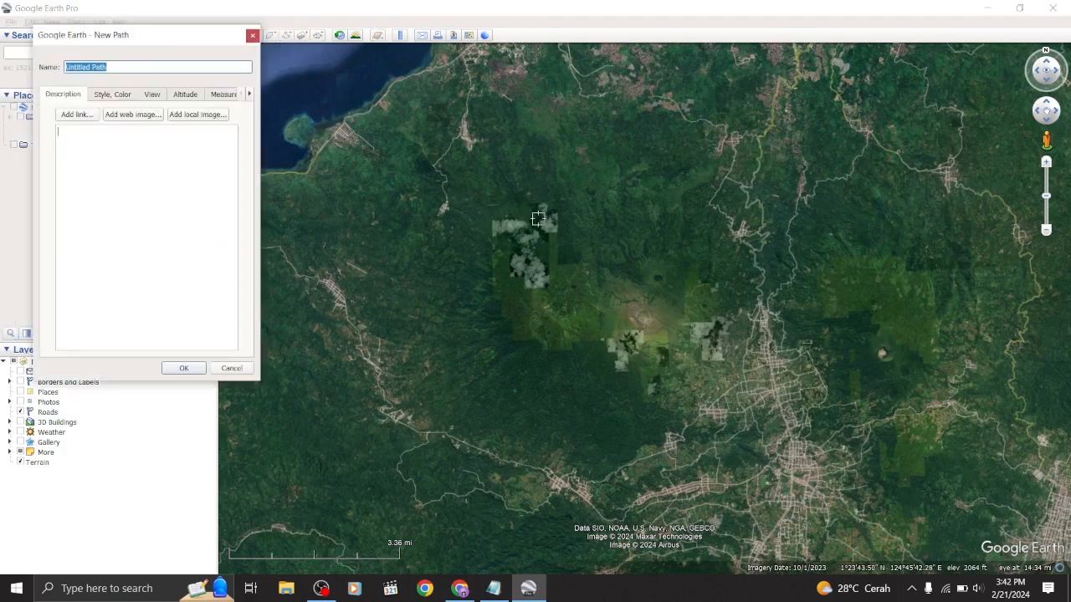
{"action": "left_click", "coordinate": [253, 36]}
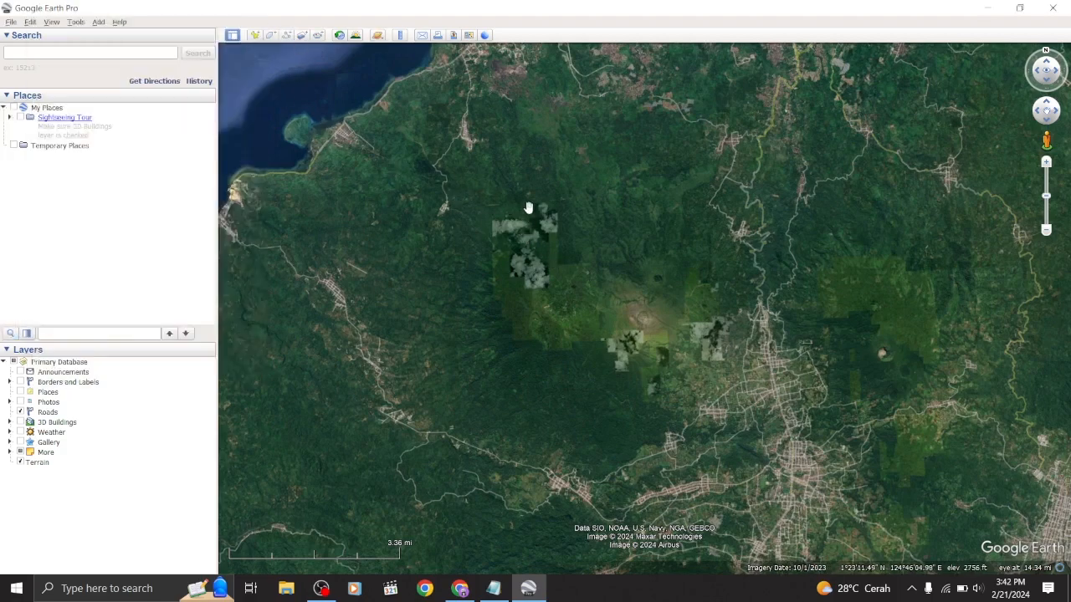
{"action": "left_click", "coordinate": [287, 36]}
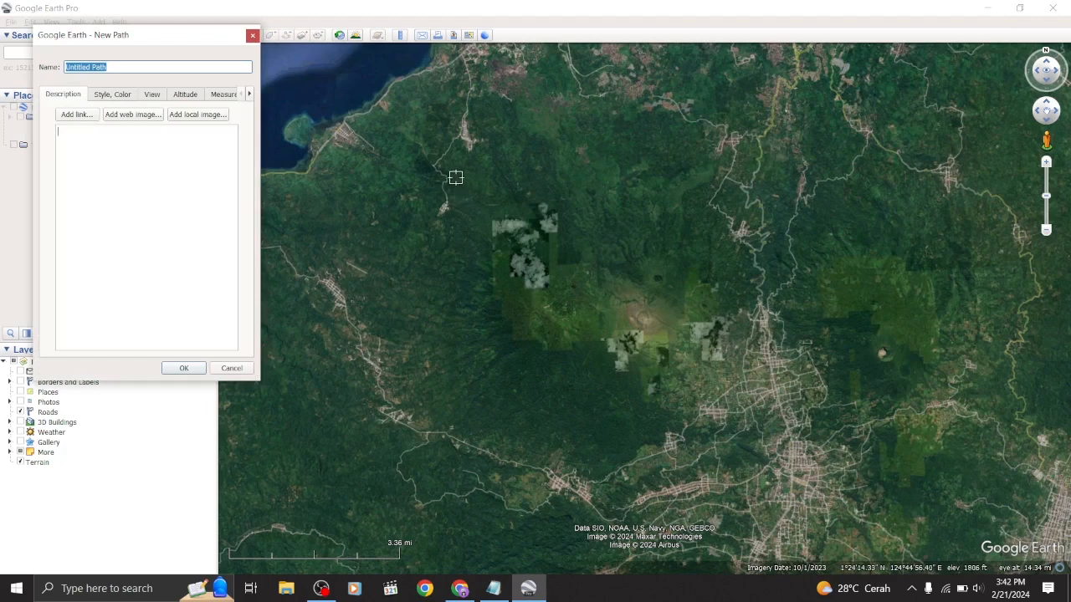
{"action": "mouse_move", "coordinate": [445, 176]}
{"action": "left_mouse_down"}
{"action": "mouse_move", "coordinate": [669, 187]}
{"action": "mouse_move", "coordinate": [516, 216]}
{"action": "mouse_move", "coordinate": [489, 266]}
{"action": "left_mouse_up"}
{"action": "mouse_move", "coordinate": [597, 262]}
{"action": "left_mouse_down"}
{"action": "mouse_move", "coordinate": [750, 255]}
{"action": "mouse_move", "coordinate": [418, 318]}
{"action": "mouse_move", "coordinate": [694, 387]}
{"action": "mouse_move", "coordinate": [483, 329]}
{"action": "left_mouse_up"}
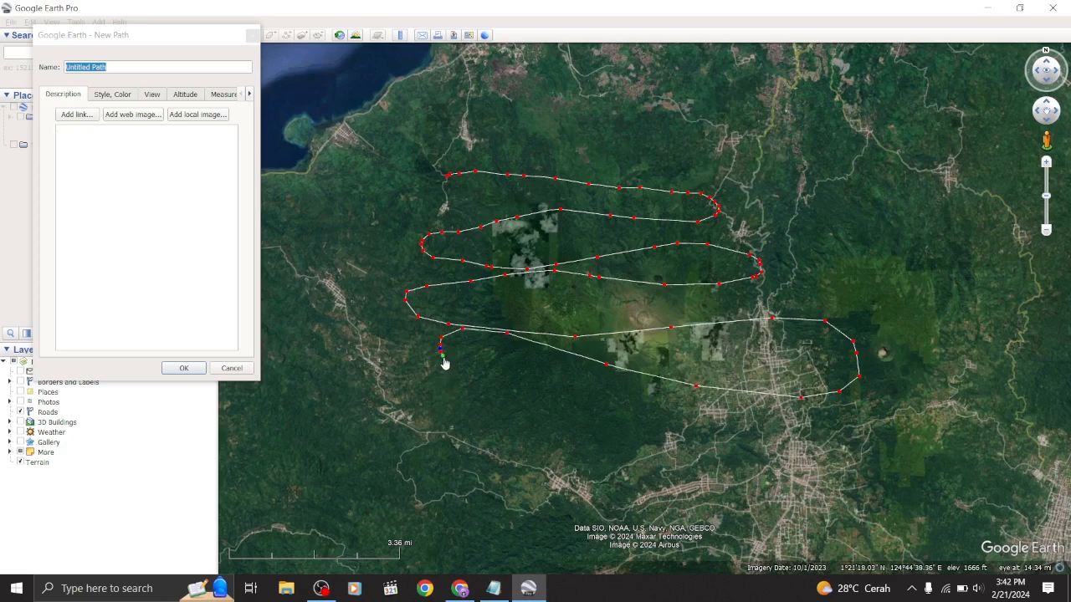
{"action": "left_click", "coordinate": [508, 365]}
{"action": "left_click", "coordinate": [607, 406]}
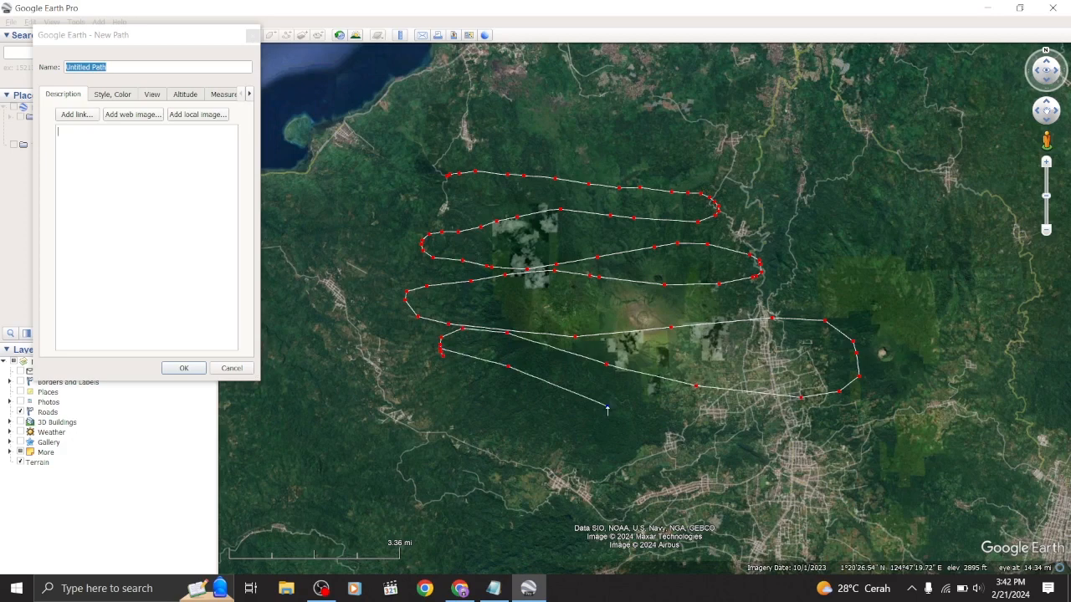
{"action": "left_click", "coordinate": [517, 436]}
{"action": "left_click", "coordinate": [384, 431]}
{"action": "left_click", "coordinate": [349, 315]}
{"action": "left_click", "coordinate": [337, 180]}
{"action": "left_click", "coordinate": [470, 128]}
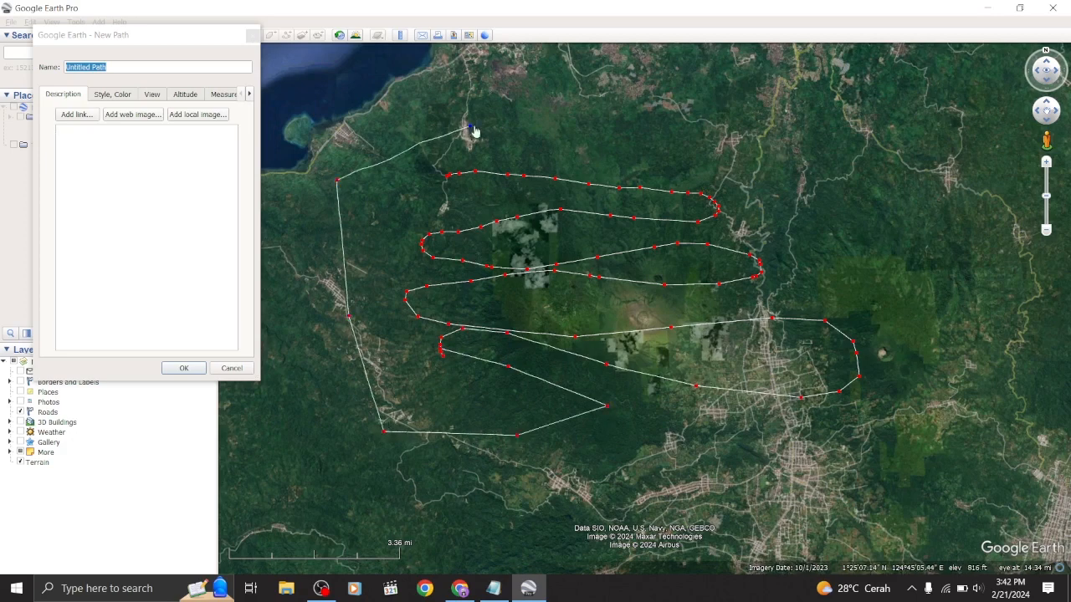
{"action": "left_click", "coordinate": [659, 125]}
{"action": "left_click", "coordinate": [829, 154]}
{"action": "left_click", "coordinate": [897, 245]}
{"action": "left_click", "coordinate": [901, 316]}
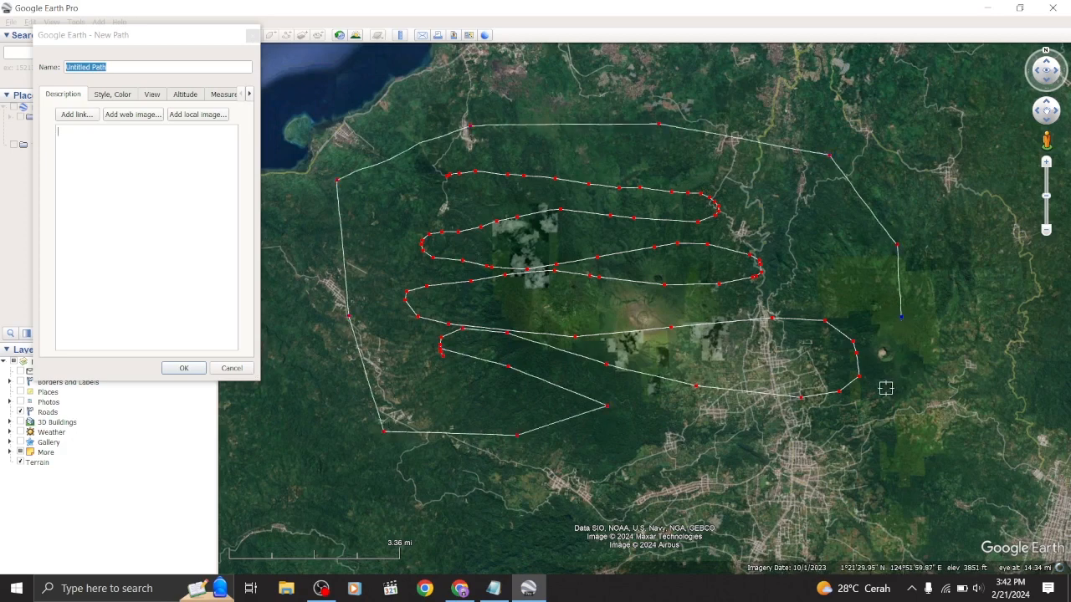
{"action": "left_click", "coordinate": [887, 390]}
{"action": "left_click", "coordinate": [810, 449]}
{"action": "left_click", "coordinate": [669, 442]}
{"action": "left_click", "coordinate": [570, 440]}
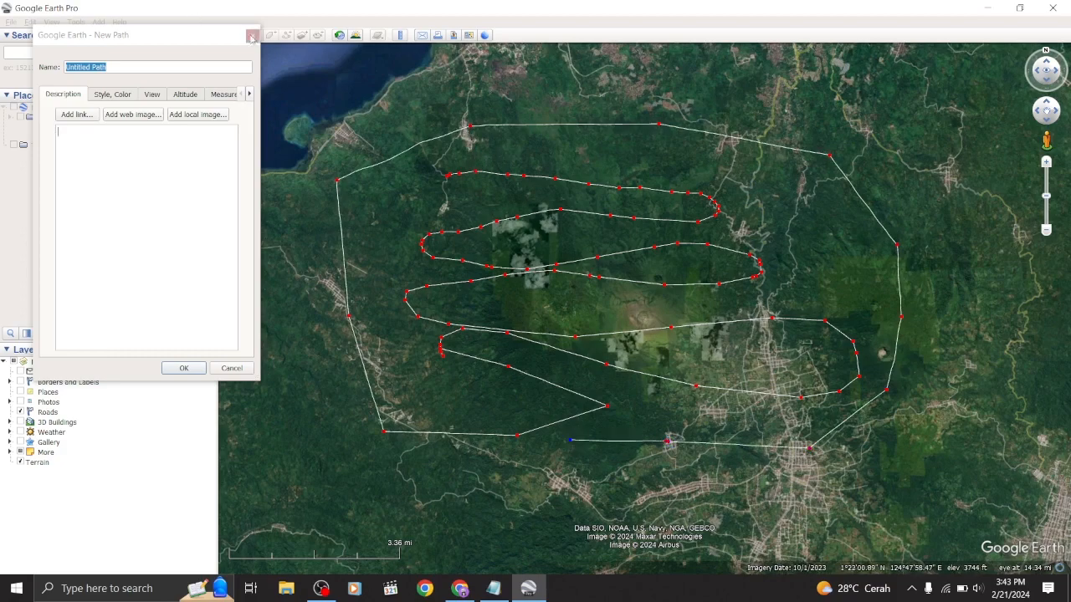
{"action": "left_click", "coordinate": [231, 368]}
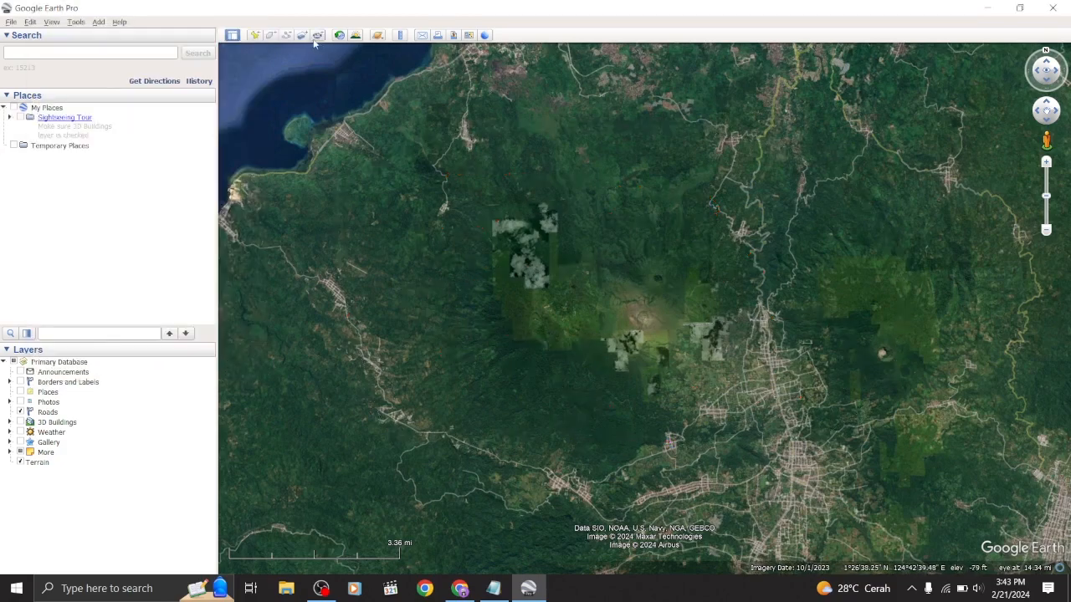
Step: Start a new path and draw it freehand as stacked east-west passes over the volcano and the town south of it
{"action": "left_click", "coordinate": [286, 36]}
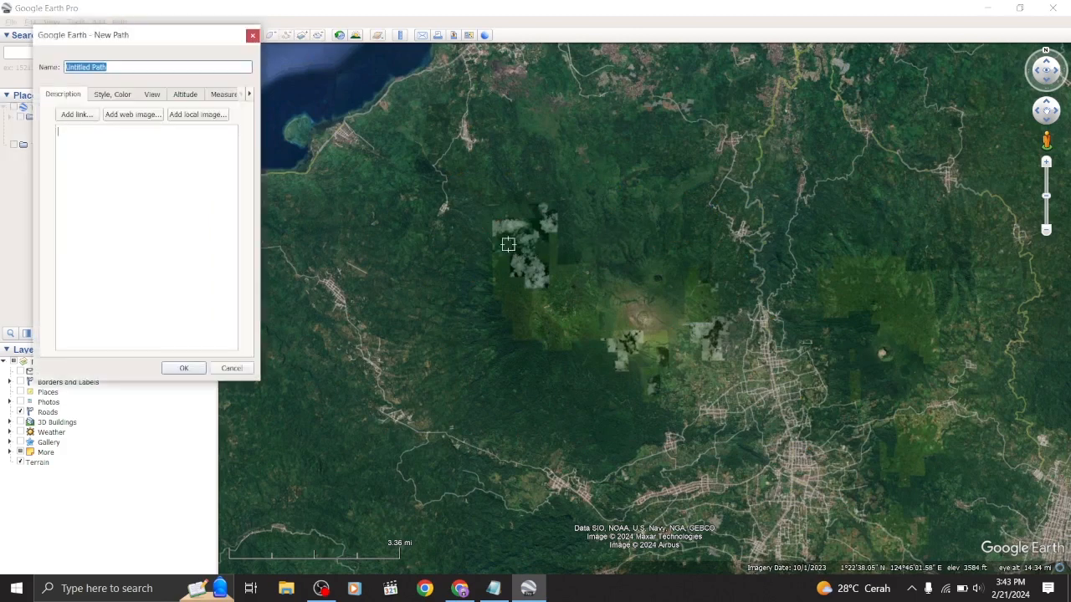
{"action": "mouse_move", "coordinate": [502, 239]}
{"action": "left_mouse_down"}
{"action": "mouse_move", "coordinate": [795, 224]}
{"action": "mouse_move", "coordinate": [824, 256]}
{"action": "mouse_move", "coordinate": [523, 266]}
{"action": "mouse_move", "coordinate": [518, 289]}
{"action": "mouse_move", "coordinate": [753, 266]}
{"action": "mouse_move", "coordinate": [835, 278]}
{"action": "mouse_move", "coordinate": [699, 301]}
{"action": "mouse_move", "coordinate": [511, 302]}
{"action": "mouse_move", "coordinate": [512, 334]}
{"action": "mouse_move", "coordinate": [842, 333]}
{"action": "mouse_move", "coordinate": [598, 363]}
{"action": "mouse_move", "coordinate": [495, 359]}
{"action": "mouse_move", "coordinate": [542, 374]}
{"action": "left_mouse_up"}
{"action": "mouse_move", "coordinate": [620, 368]}
{"action": "left_mouse_down"}
{"action": "mouse_move", "coordinate": [770, 352]}
{"action": "mouse_move", "coordinate": [857, 370]}
{"action": "left_mouse_up"}
{"action": "mouse_move", "coordinate": [762, 379]}
{"action": "left_mouse_down"}
{"action": "mouse_move", "coordinate": [523, 387]}
{"action": "mouse_move", "coordinate": [498, 398]}
{"action": "mouse_move", "coordinate": [860, 390]}
{"action": "mouse_move", "coordinate": [794, 412]}
{"action": "mouse_move", "coordinate": [485, 416]}
{"action": "mouse_move", "coordinate": [507, 440]}
{"action": "mouse_move", "coordinate": [577, 445]}
{"action": "mouse_move", "coordinate": [824, 421]}
{"action": "mouse_move", "coordinate": [850, 444]}
{"action": "mouse_move", "coordinate": [719, 465]}
{"action": "mouse_move", "coordinate": [485, 451]}
{"action": "mouse_move", "coordinate": [561, 473]}
{"action": "mouse_move", "coordinate": [716, 482]}
{"action": "mouse_move", "coordinate": [829, 466]}
{"action": "mouse_move", "coordinate": [783, 501]}
{"action": "mouse_move", "coordinate": [486, 494]}
{"action": "mouse_move", "coordinate": [552, 509]}
{"action": "mouse_move", "coordinate": [844, 502]}
{"action": "mouse_move", "coordinate": [816, 526]}
{"action": "mouse_move", "coordinate": [527, 527]}
{"action": "mouse_move", "coordinate": [487, 540]}
{"action": "mouse_move", "coordinate": [505, 395]}
{"action": "mouse_move", "coordinate": [499, 248]}
{"action": "left_mouse_up"}
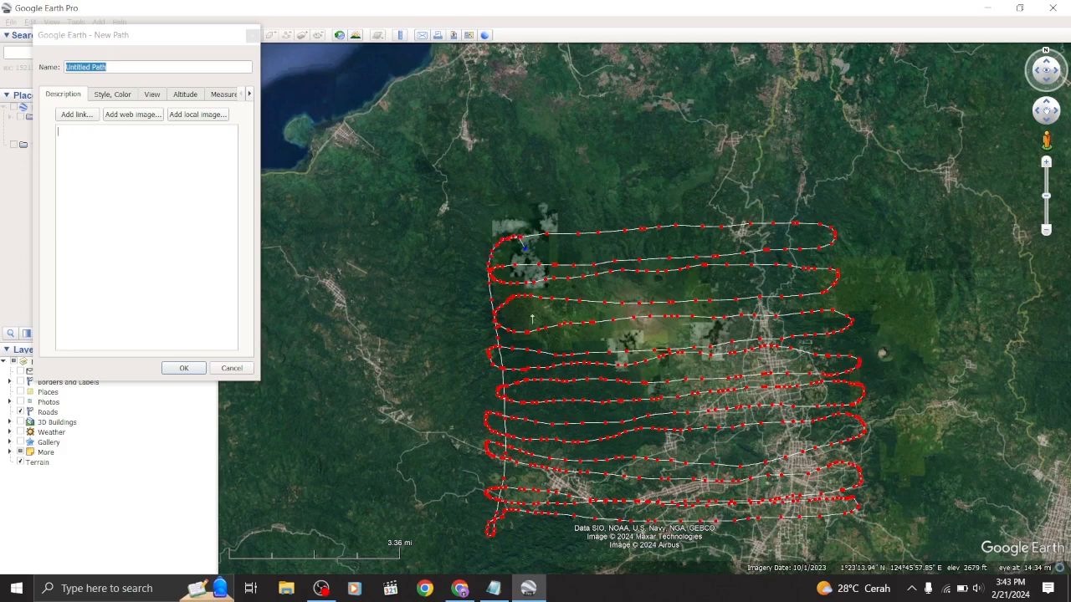
Step: Continue the path freehand with north-south passes from west to east across the existing passes, forming a grid
{"action": "mouse_move", "coordinate": [531, 317]}
{"action": "left_mouse_down"}
{"action": "mouse_move", "coordinate": [528, 486]}
{"action": "mouse_move", "coordinate": [542, 540]}
{"action": "mouse_move", "coordinate": [556, 344]}
{"action": "mouse_move", "coordinate": [548, 240]}
{"action": "mouse_move", "coordinate": [588, 379]}
{"action": "mouse_move", "coordinate": [577, 477]}
{"action": "mouse_move", "coordinate": [595, 493]}
{"action": "mouse_move", "coordinate": [599, 261]}
{"action": "mouse_move", "coordinate": [625, 365]}
{"action": "mouse_move", "coordinate": [612, 467]}
{"action": "left_mouse_up"}
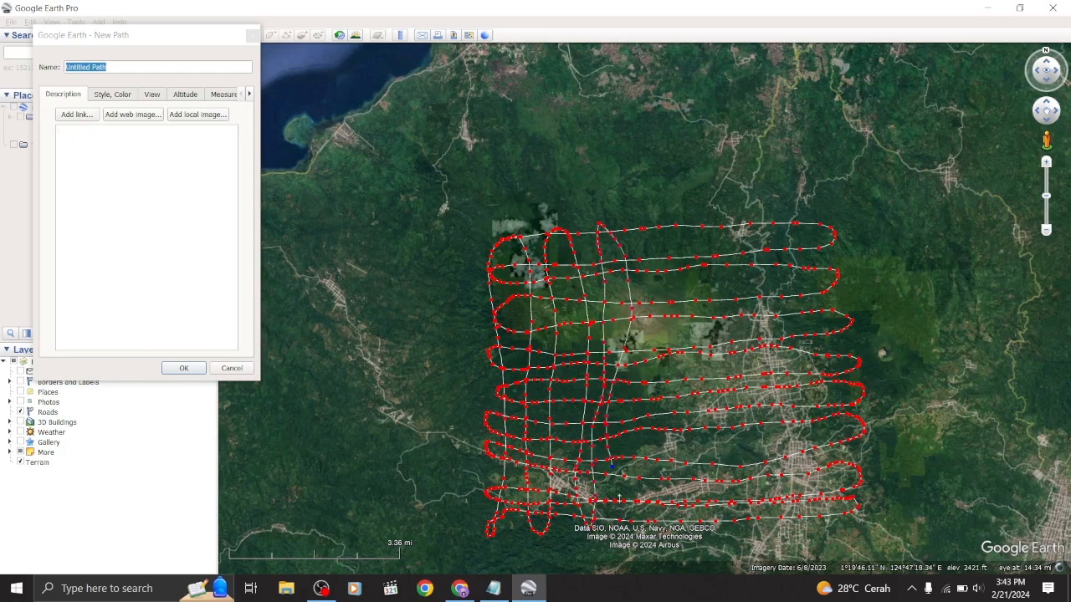
{"action": "mouse_move", "coordinate": [627, 518]}
{"action": "left_mouse_down"}
{"action": "mouse_move", "coordinate": [645, 218]}
{"action": "mouse_move", "coordinate": [680, 324]}
{"action": "mouse_move", "coordinate": [656, 505]}
{"action": "mouse_move", "coordinate": [681, 527]}
{"action": "mouse_move", "coordinate": [704, 397]}
{"action": "mouse_move", "coordinate": [703, 225]}
{"action": "left_mouse_up"}
{"action": "mouse_move", "coordinate": [732, 270]}
{"action": "left_mouse_down"}
{"action": "mouse_move", "coordinate": [718, 535]}
{"action": "mouse_move", "coordinate": [753, 442]}
{"action": "mouse_move", "coordinate": [753, 227]}
{"action": "mouse_move", "coordinate": [772, 266]}
{"action": "mouse_move", "coordinate": [783, 529]}
{"action": "mouse_move", "coordinate": [802, 428]}
{"action": "mouse_move", "coordinate": [791, 290]}
{"action": "left_mouse_up"}
{"action": "mouse_move", "coordinate": [802, 224]}
{"action": "left_mouse_down"}
{"action": "mouse_move", "coordinate": [836, 358]}
{"action": "mouse_move", "coordinate": [831, 502]}
{"action": "mouse_move", "coordinate": [848, 529]}
{"action": "mouse_move", "coordinate": [854, 394]}
{"action": "left_mouse_up"}
{"action": "left_click_drag", "start_coordinate": [845, 342], "coordinate": [833, 219]}
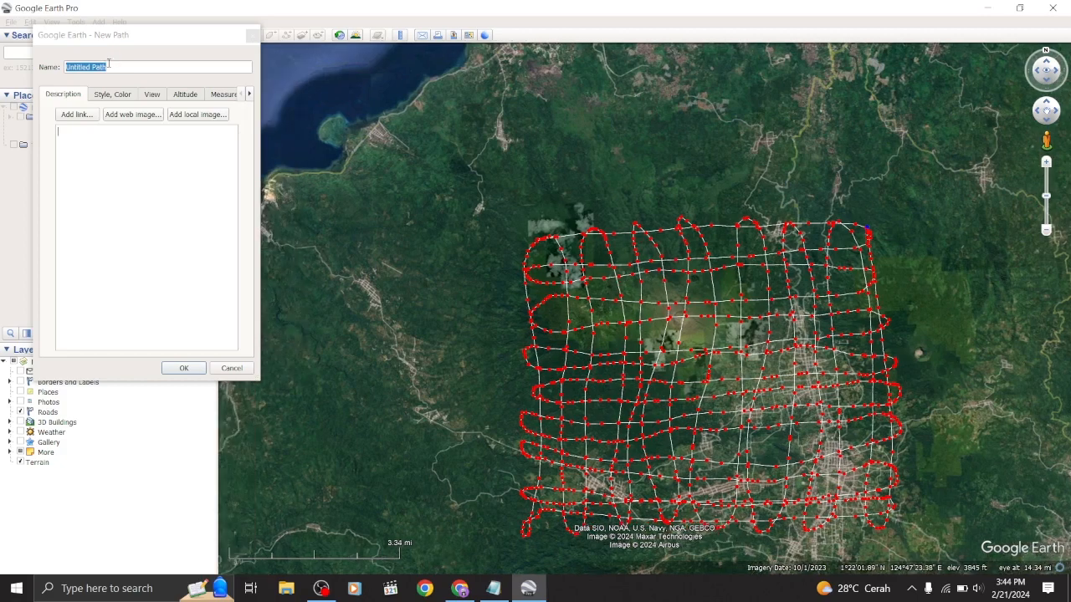
Step: Name the drawn grid path "Path 1" and save it
{"action": "left_click", "coordinate": [126, 67]}
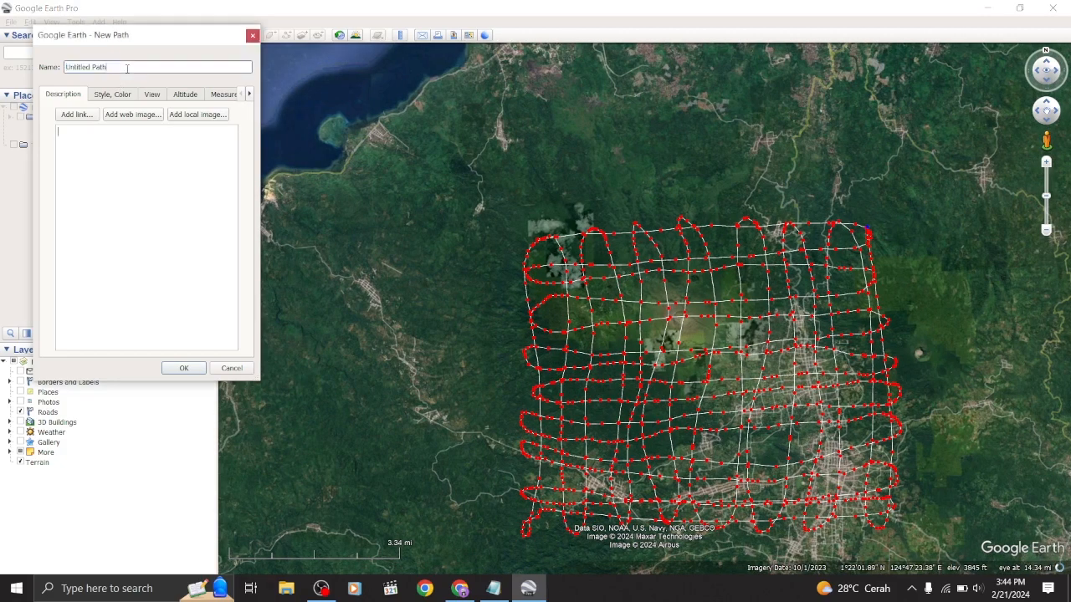
{"action": "left_click_drag", "start_coordinate": [126, 69], "coordinate": [3, 48]}
{"action": "type", "text": "Path 1"}
{"action": "left_click", "coordinate": [195, 371]}
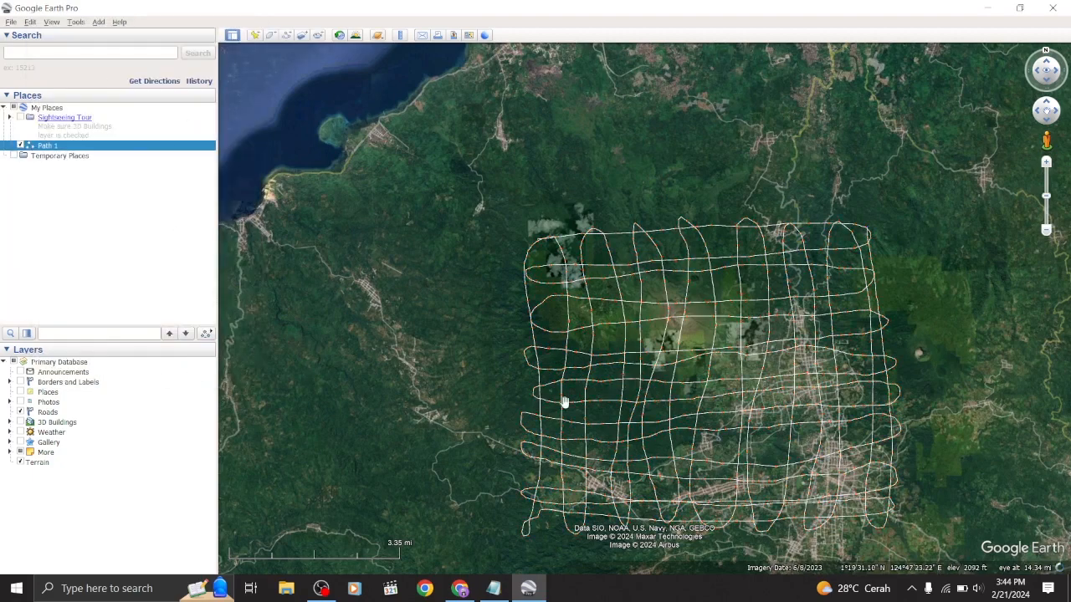
Step: Check the saved path on the map by hiding Path 1 and showing it again
{"action": "left_click", "coordinate": [22, 145]}
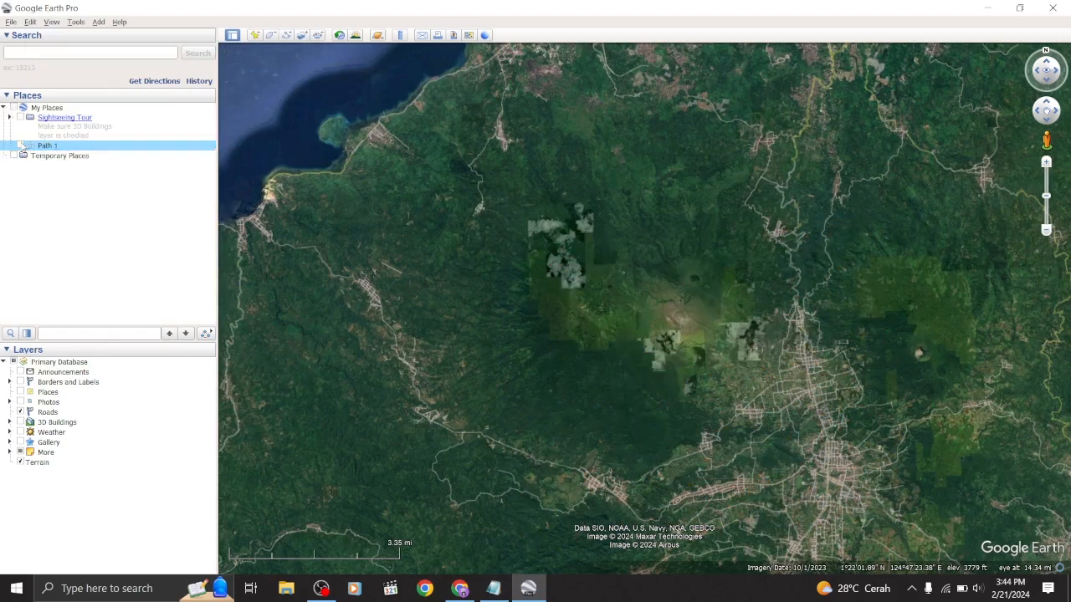
{"action": "left_click", "coordinate": [22, 146]}
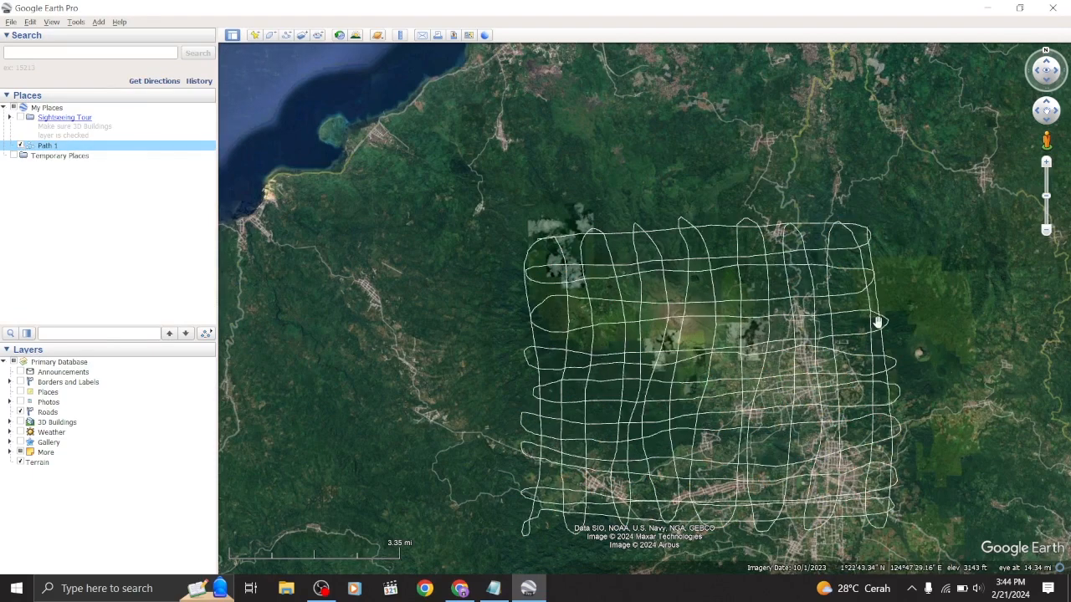
{"action": "left_click_drag", "start_coordinate": [949, 318], "coordinate": [894, 265]}
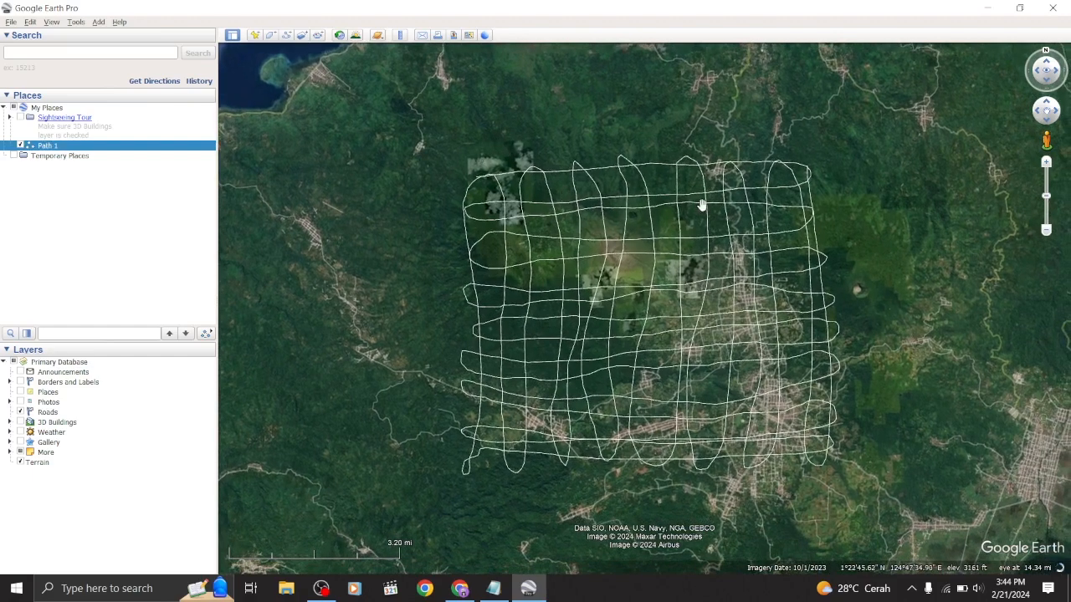
Step: Draw a second freehand path with east-west passes over the northern part of Path 1, continuing around the grid's perimeter
{"action": "left_click", "coordinate": [288, 35]}
{"action": "left_click_drag", "start_coordinate": [477, 163], "coordinate": [707, 147]}
{"action": "mouse_move", "coordinate": [796, 157]}
{"action": "left_mouse_down"}
{"action": "mouse_move", "coordinate": [761, 171]}
{"action": "mouse_move", "coordinate": [519, 178]}
{"action": "mouse_move", "coordinate": [470, 202]}
{"action": "mouse_move", "coordinate": [544, 227]}
{"action": "mouse_move", "coordinate": [690, 230]}
{"action": "mouse_move", "coordinate": [782, 217]}
{"action": "mouse_move", "coordinate": [796, 239]}
{"action": "mouse_move", "coordinate": [757, 252]}
{"action": "mouse_move", "coordinate": [559, 251]}
{"action": "mouse_move", "coordinate": [480, 271]}
{"action": "mouse_move", "coordinate": [795, 269]}
{"action": "mouse_move", "coordinate": [829, 259]}
{"action": "left_mouse_up"}
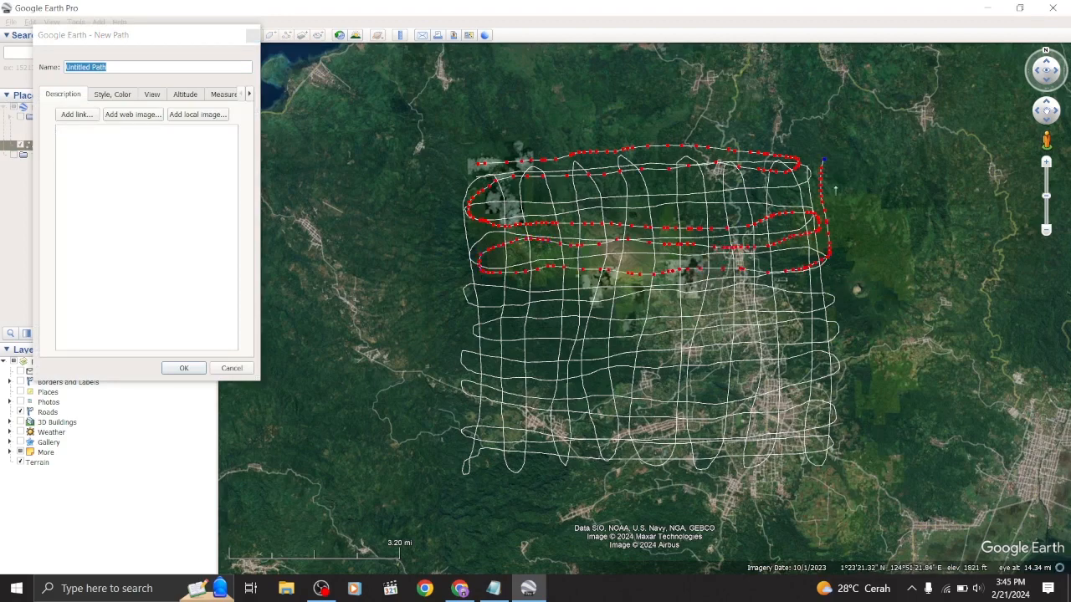
{"action": "mouse_move", "coordinate": [839, 303]}
{"action": "left_mouse_down"}
{"action": "mouse_move", "coordinate": [843, 440]}
{"action": "mouse_move", "coordinate": [824, 189]}
{"action": "left_mouse_up"}
{"action": "mouse_move", "coordinate": [805, 154]}
{"action": "left_mouse_down"}
{"action": "mouse_move", "coordinate": [599, 139]}
{"action": "mouse_move", "coordinate": [470, 166]}
{"action": "mouse_move", "coordinate": [456, 241]}
{"action": "mouse_move", "coordinate": [466, 382]}
{"action": "mouse_move", "coordinate": [519, 465]}
{"action": "mouse_move", "coordinate": [795, 477]}
{"action": "mouse_move", "coordinate": [849, 459]}
{"action": "left_mouse_up"}
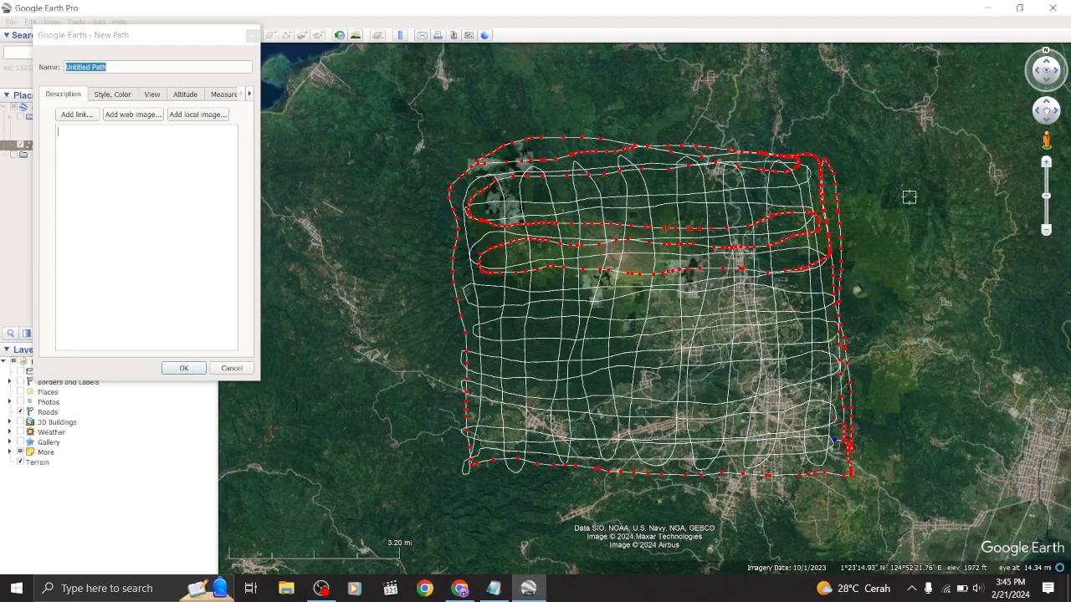
Step: Name the second freehand path "Path 2" and save it
{"action": "scroll", "coordinate": [803, 164], "scroll_direction": "up", "scroll_amount": 10}
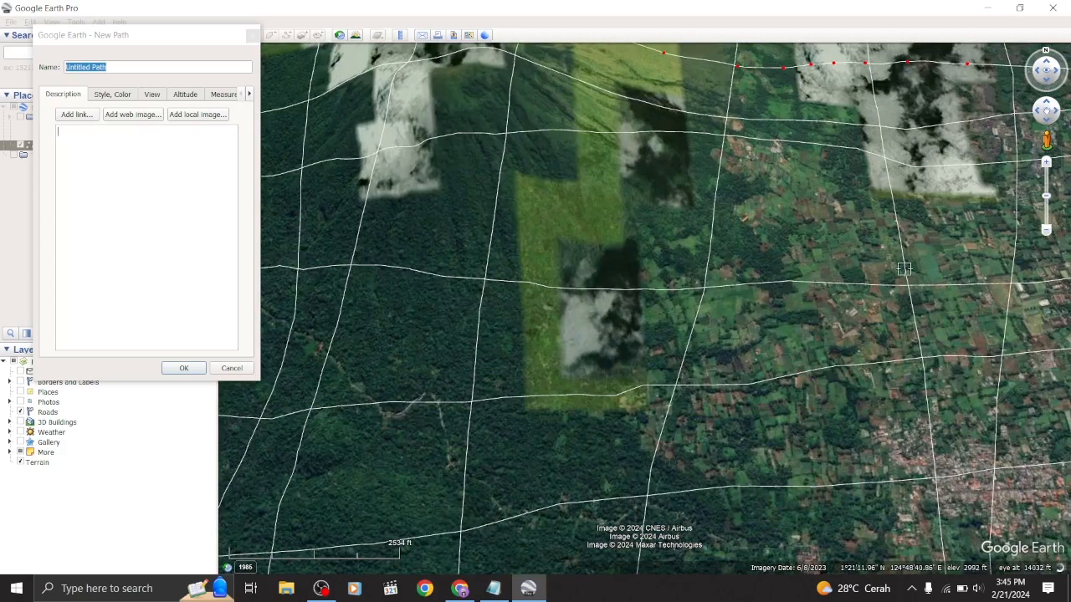
{"action": "scroll", "coordinate": [830, 312], "scroll_direction": "down", "scroll_amount": 3}
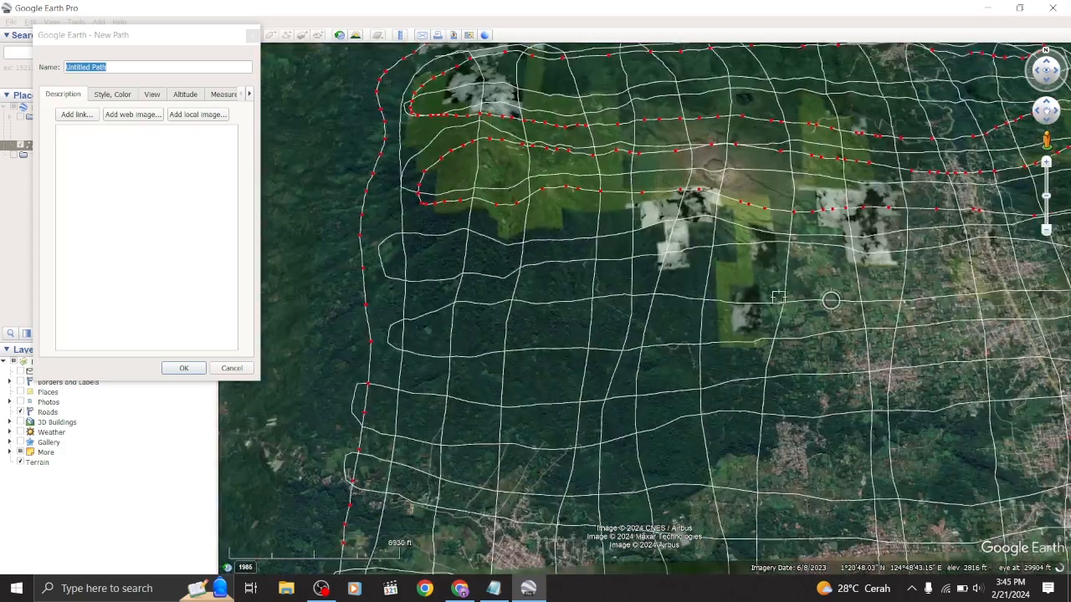
{"action": "scroll", "coordinate": [830, 300], "scroll_direction": "down", "scroll_amount": 3}
{"action": "left_click_drag", "start_coordinate": [93, 67], "coordinate": [57, 61]}
{"action": "key", "text": "ctrl+a"}
{"action": "type", "text": "P"}
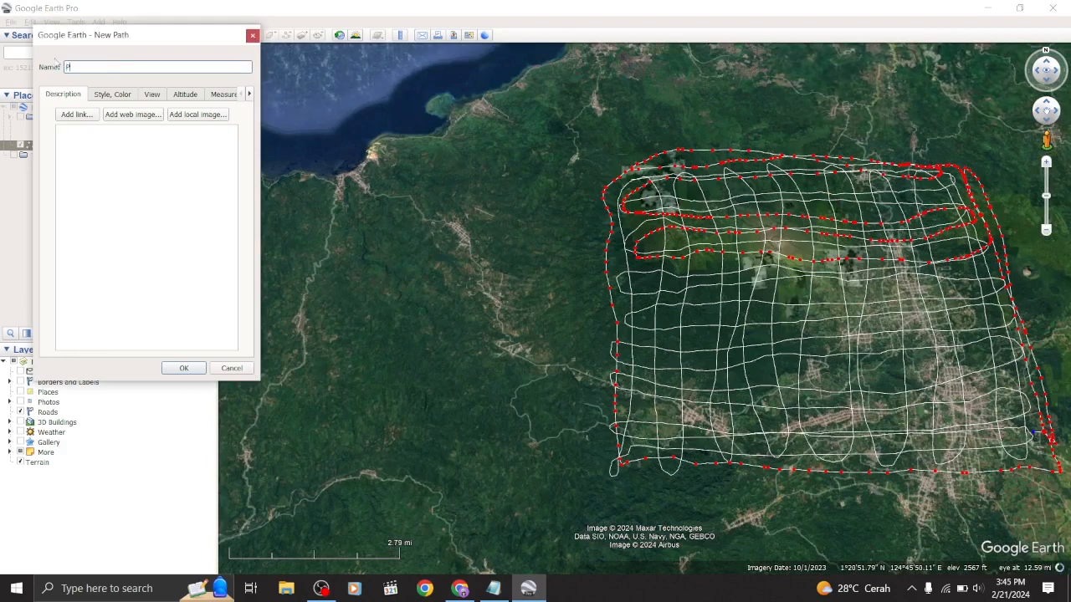
{"action": "type", "text": "ath 2"}
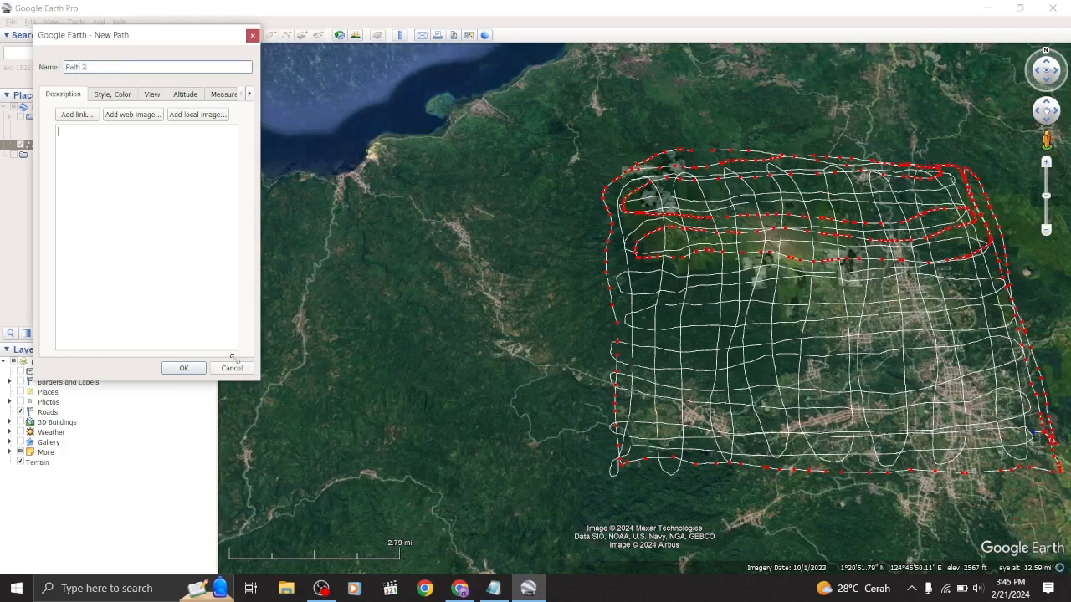
{"action": "left_click", "coordinate": [184, 368]}
Step: Compare the two saved paths on the map by hiding and showing Path 2, then Path 1
{"action": "scroll", "coordinate": [816, 356], "scroll_direction": "down", "scroll_amount": 2}
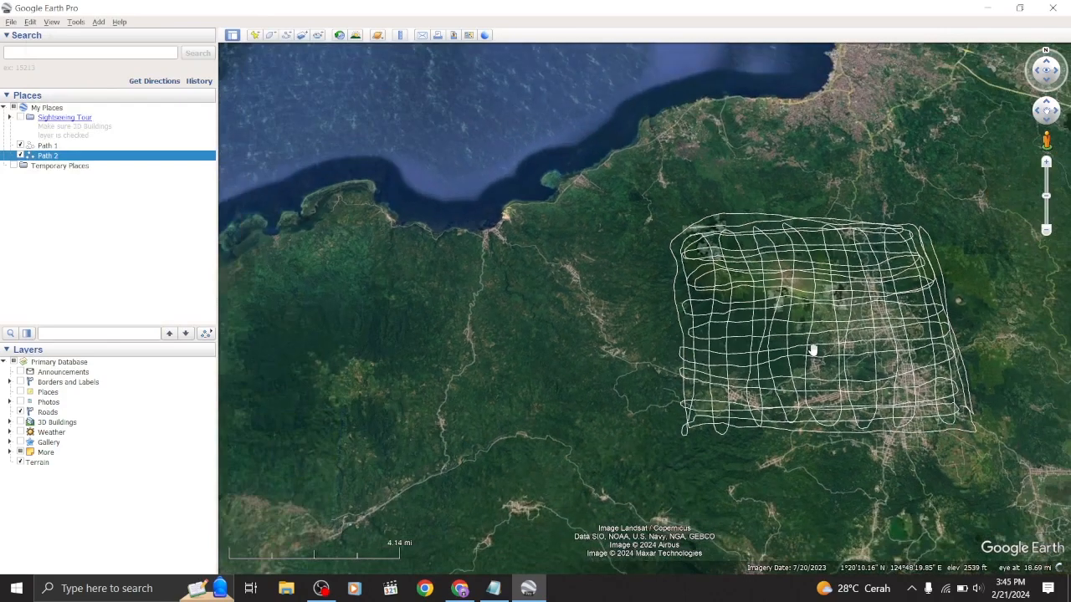
{"action": "left_click_drag", "start_coordinate": [899, 291], "coordinate": [792, 284]}
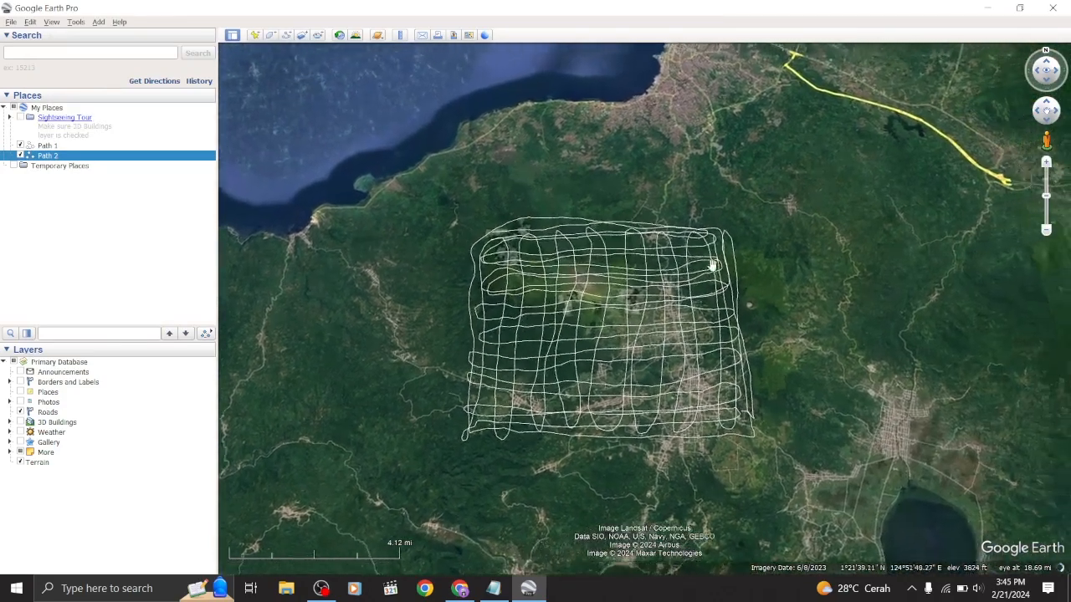
{"action": "scroll", "coordinate": [633, 199], "scroll_direction": "up", "scroll_amount": 2}
{"action": "scroll", "coordinate": [643, 280], "scroll_direction": "down", "scroll_amount": 2}
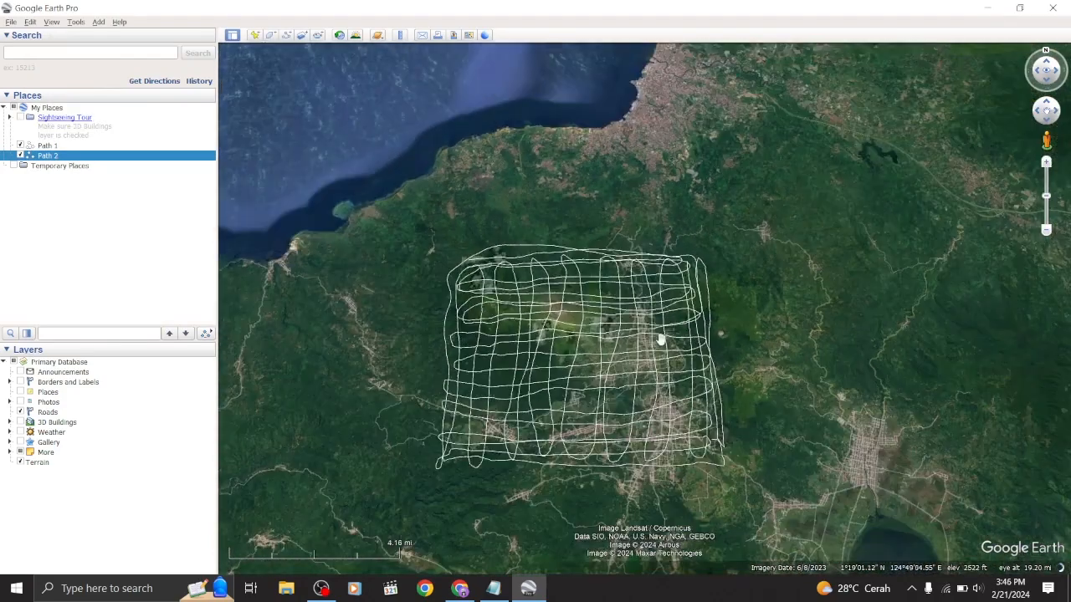
{"action": "left_click", "coordinate": [104, 146]}
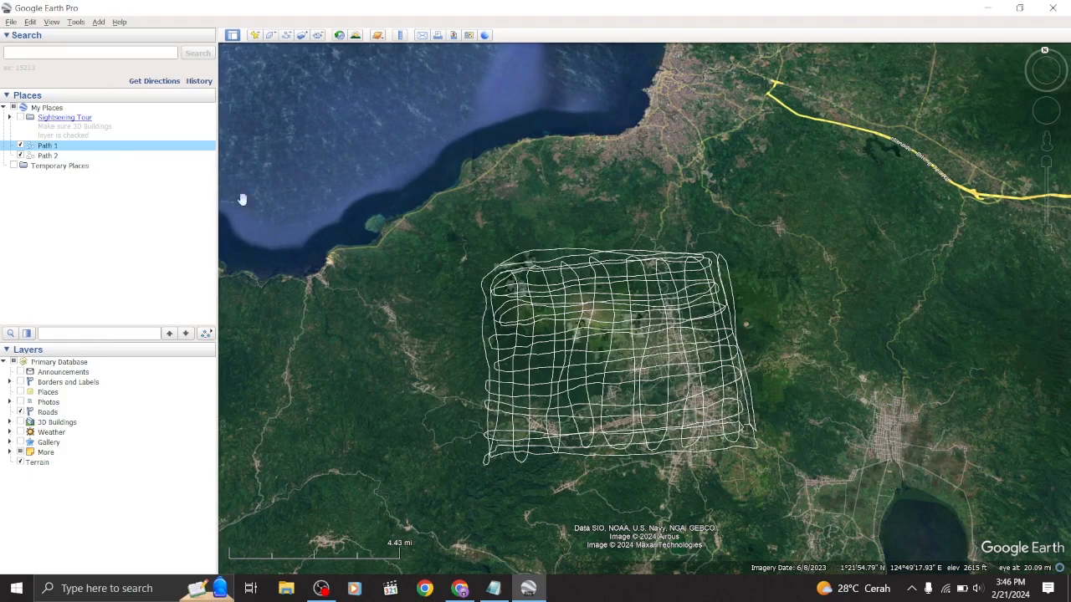
{"action": "left_click", "coordinate": [20, 157]}
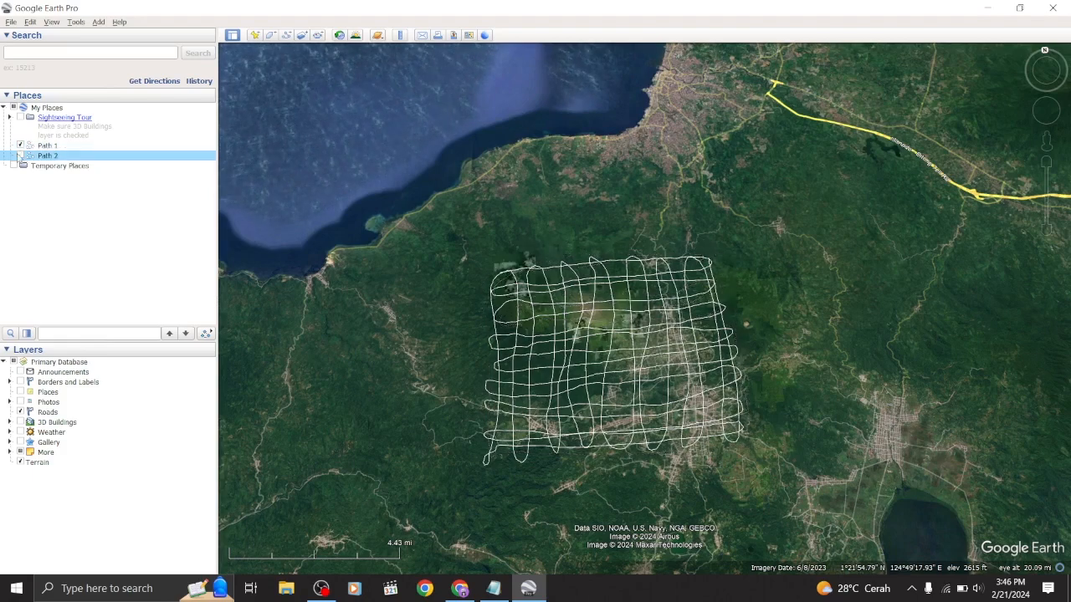
{"action": "left_click", "coordinate": [20, 156]}
{"action": "left_click", "coordinate": [20, 146]}
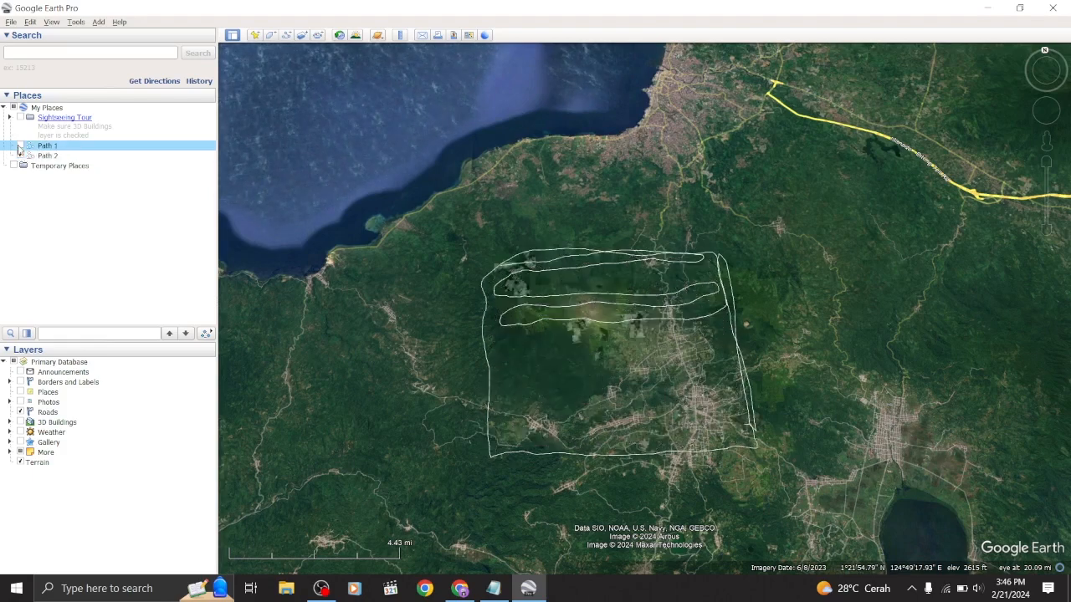
{"action": "left_click", "coordinate": [21, 147]}
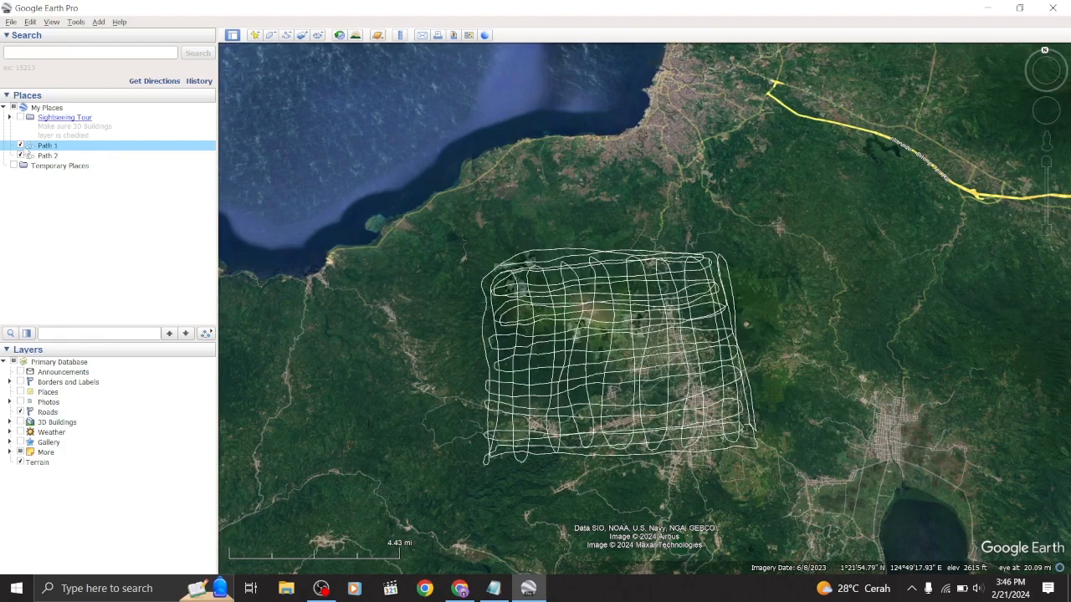
Step: Select Path 1 and Path 2 together and combine them into a multi geometry
{"action": "left_click", "coordinate": [143, 156], "text": "shift"}
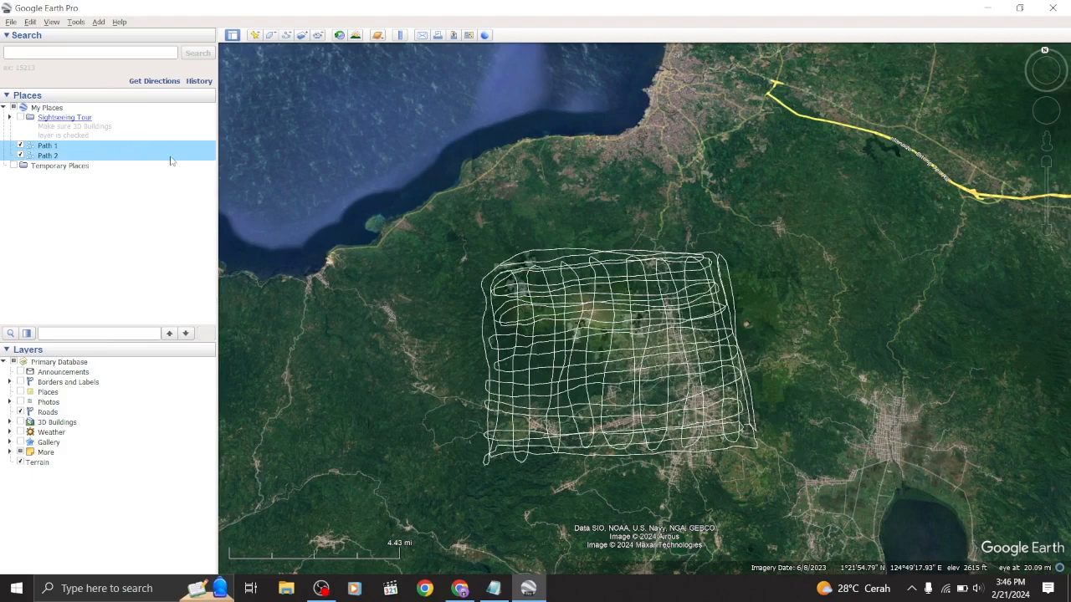
{"action": "right_click", "coordinate": [126, 153]}
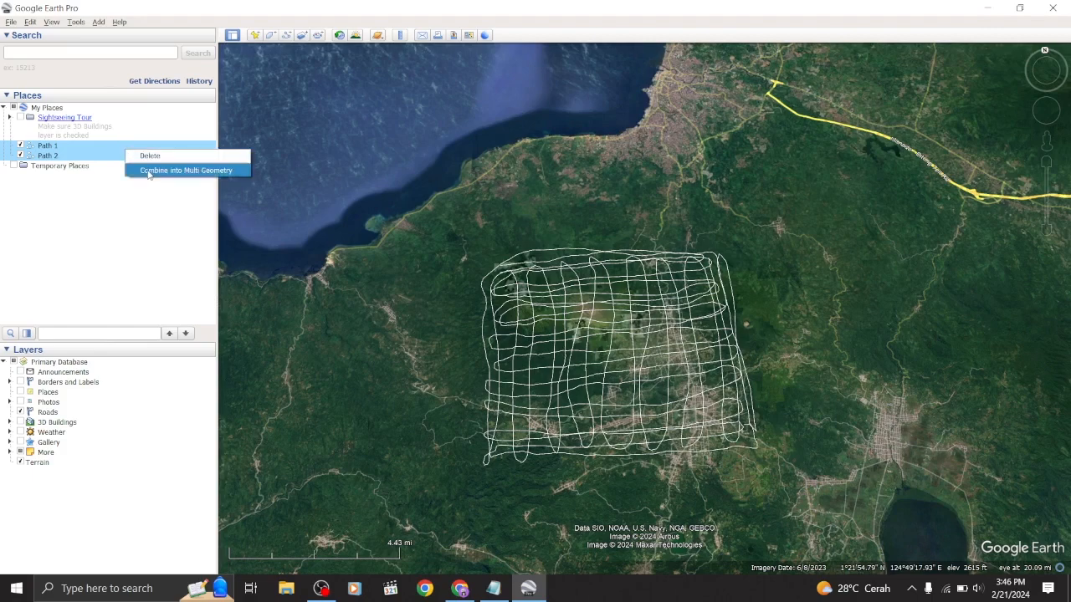
{"action": "left_click", "coordinate": [148, 171]}
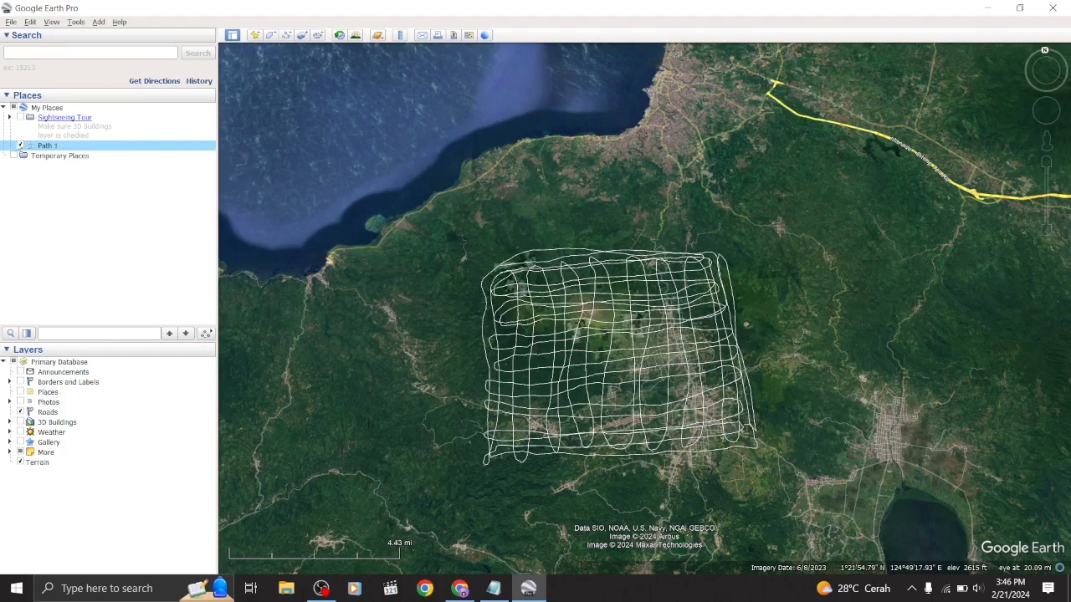
Step: Check the combined path on the map by hiding it and showing it again
{"action": "left_click", "coordinate": [20, 146]}
{"action": "left_click", "coordinate": [20, 146]}
{"action": "left_click", "coordinate": [20, 146]}
{"action": "left_click", "coordinate": [20, 145]}
Step: Add a placemark just north of the town above the lake, at about 1°19'53"N, 124°54'26"E, keeping the default name
{"action": "left_click", "coordinate": [254, 35]}
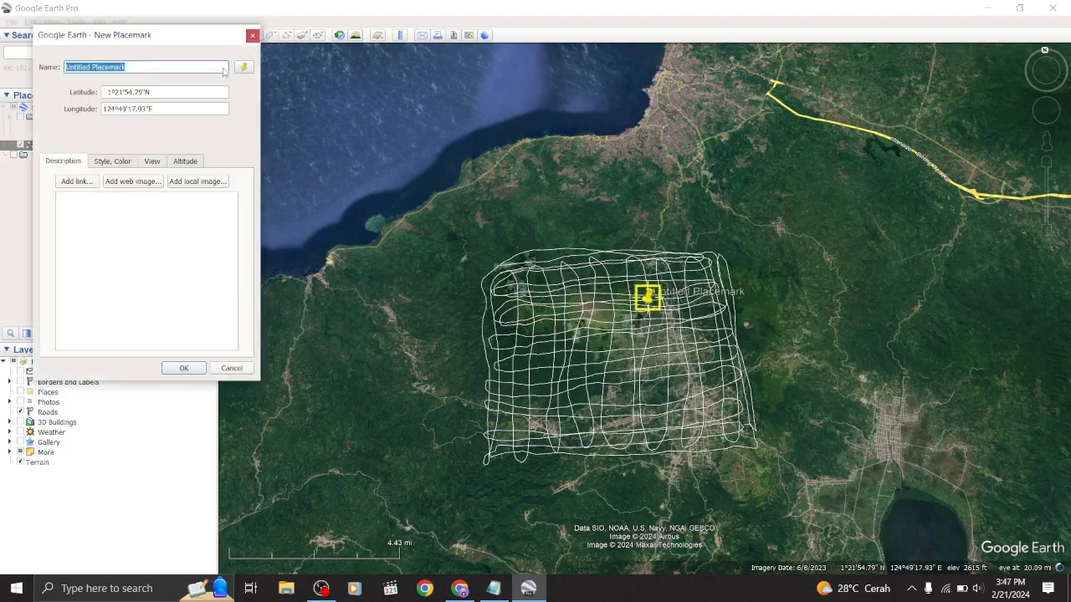
{"action": "left_click_drag", "start_coordinate": [651, 305], "coordinate": [868, 361]}
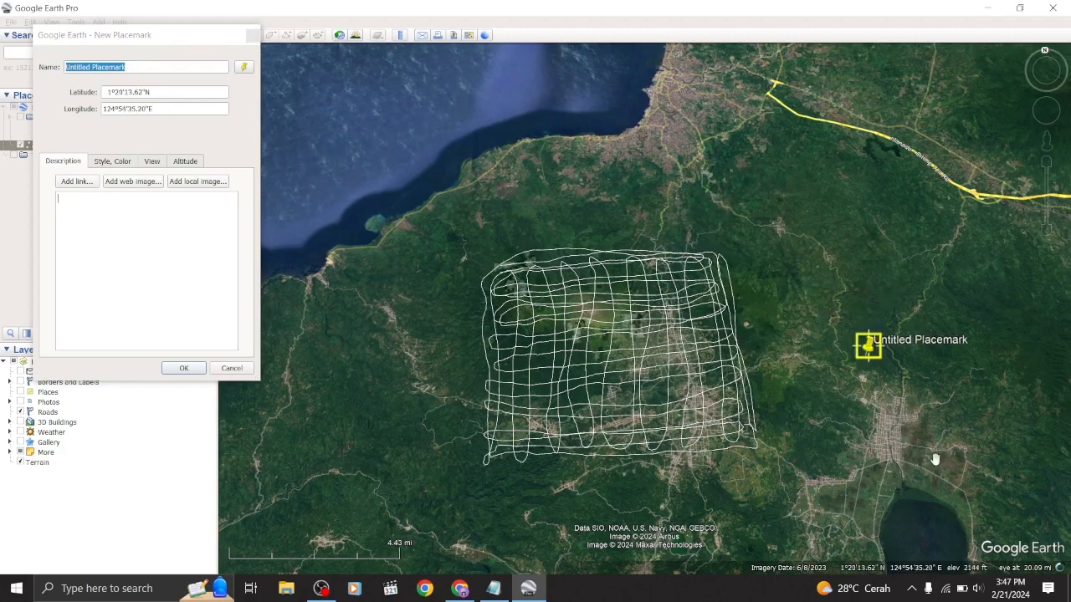
{"action": "left_click_drag", "start_coordinate": [935, 459], "coordinate": [745, 312]}
{"action": "scroll", "coordinate": [696, 242], "scroll_direction": "up", "scroll_amount": 5}
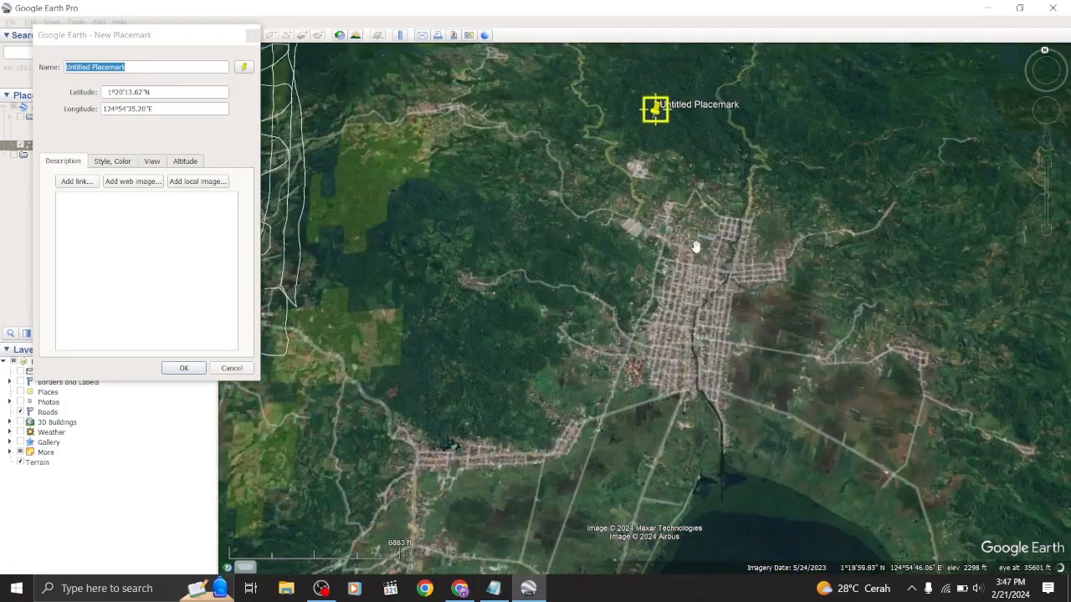
{"action": "left_click_drag", "start_coordinate": [696, 246], "coordinate": [693, 279]}
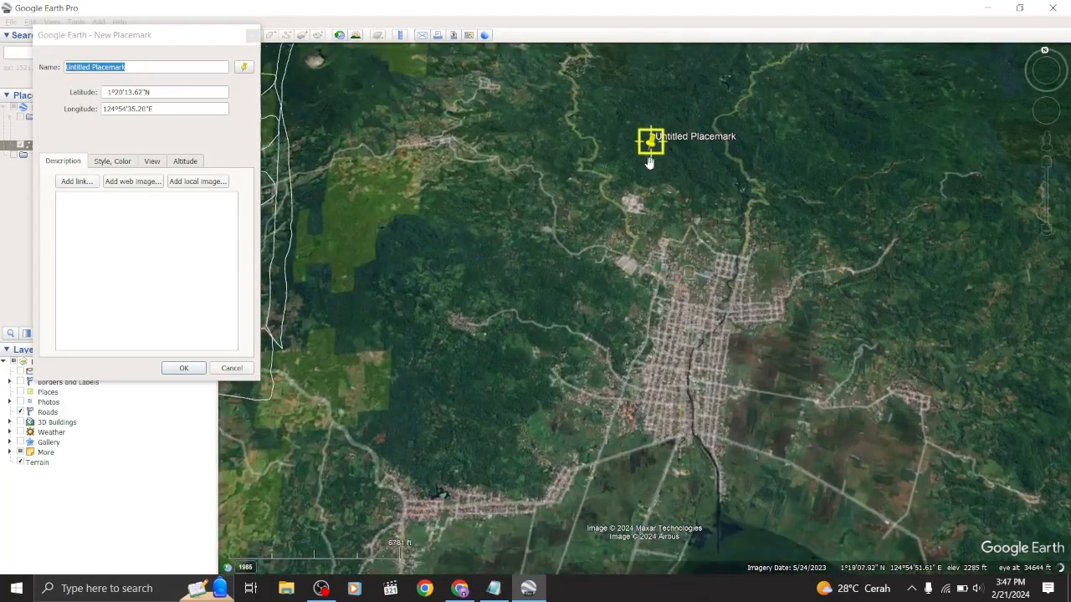
{"action": "left_click_drag", "start_coordinate": [651, 146], "coordinate": [632, 191]}
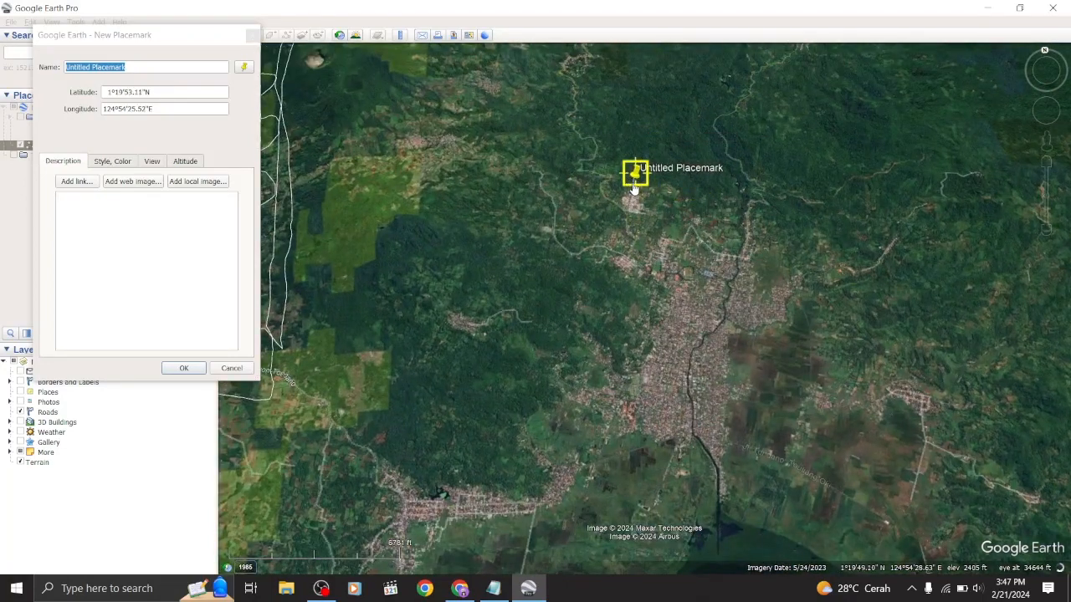
{"action": "left_click", "coordinate": [225, 321]}
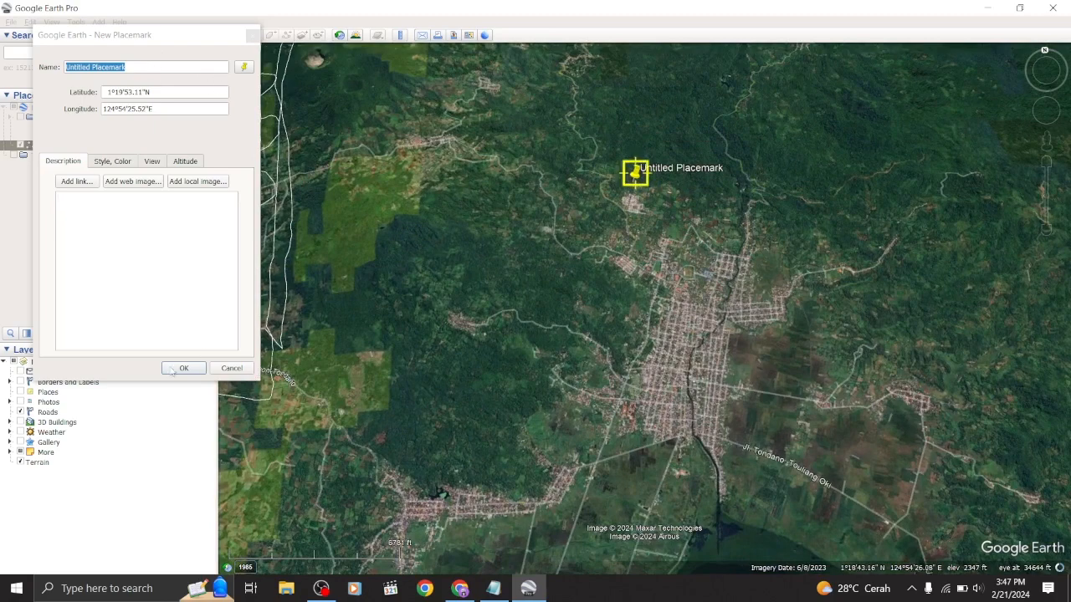
{"action": "left_click", "coordinate": [177, 368]}
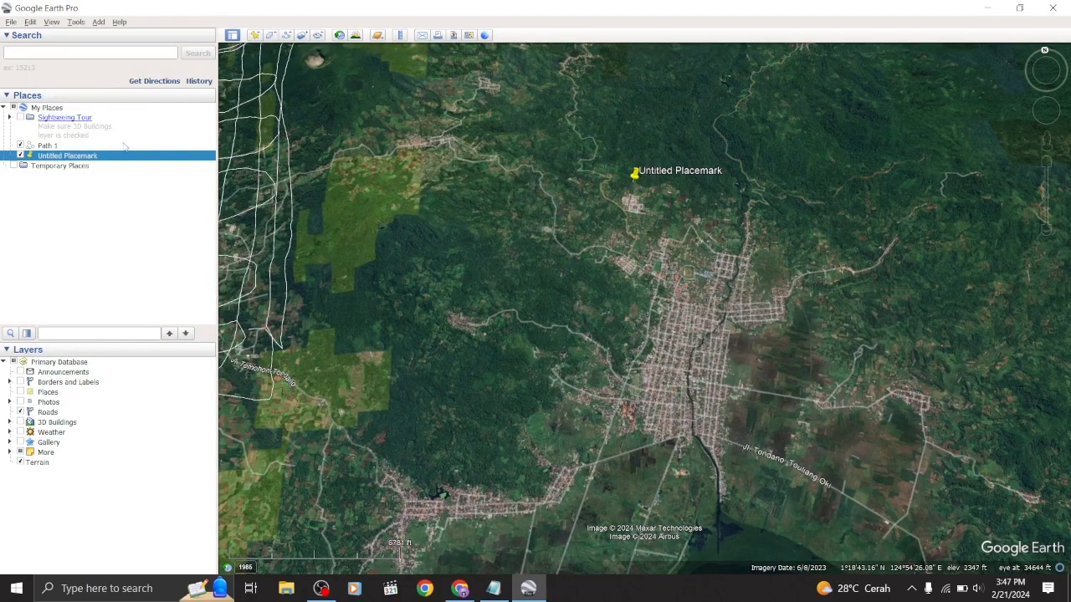
Step: Rename the new placemark as "Ujung utara"
{"action": "right_click", "coordinate": [113, 158]}
{"action": "left_click", "coordinate": [207, 223]}
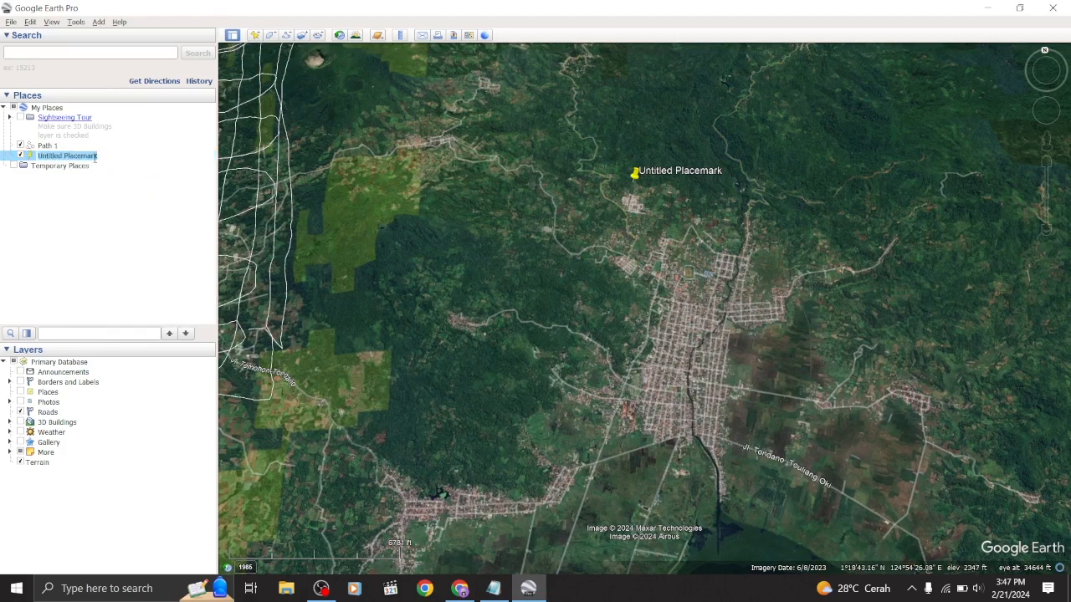
{"action": "type", "text": "Ujung utara"}
{"action": "left_click", "coordinate": [256, 35]}
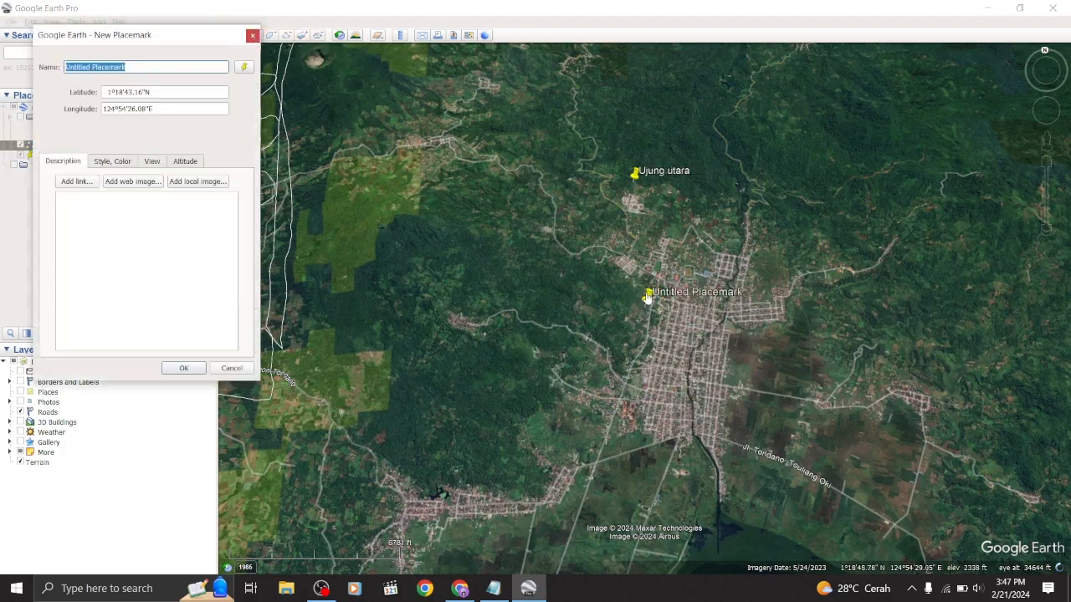
{"action": "left_click_drag", "start_coordinate": [647, 298], "coordinate": [555, 229]}
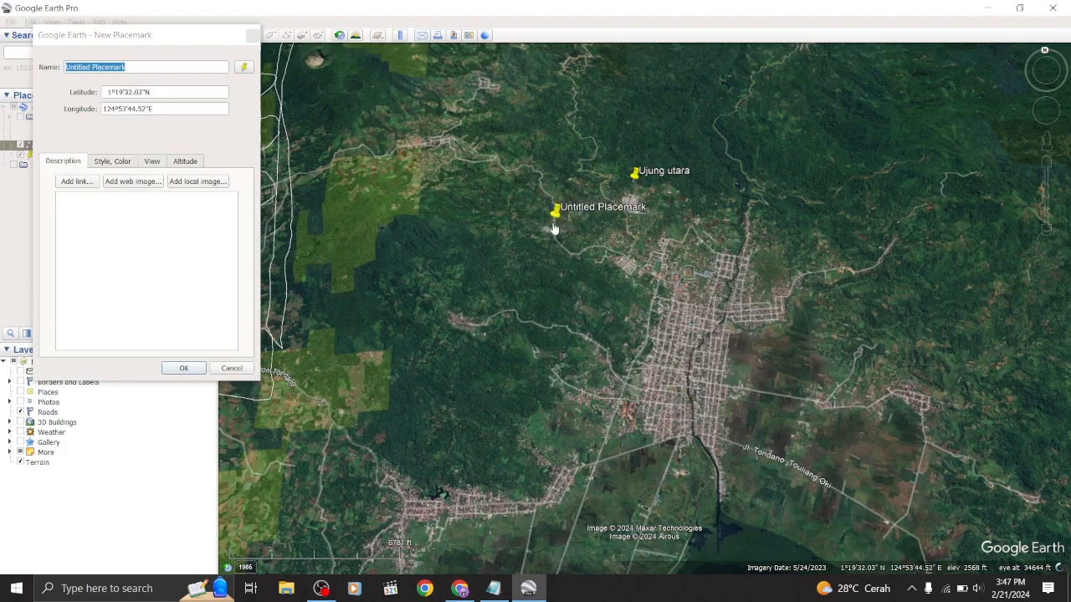
{"action": "left_click", "coordinate": [128, 67]}
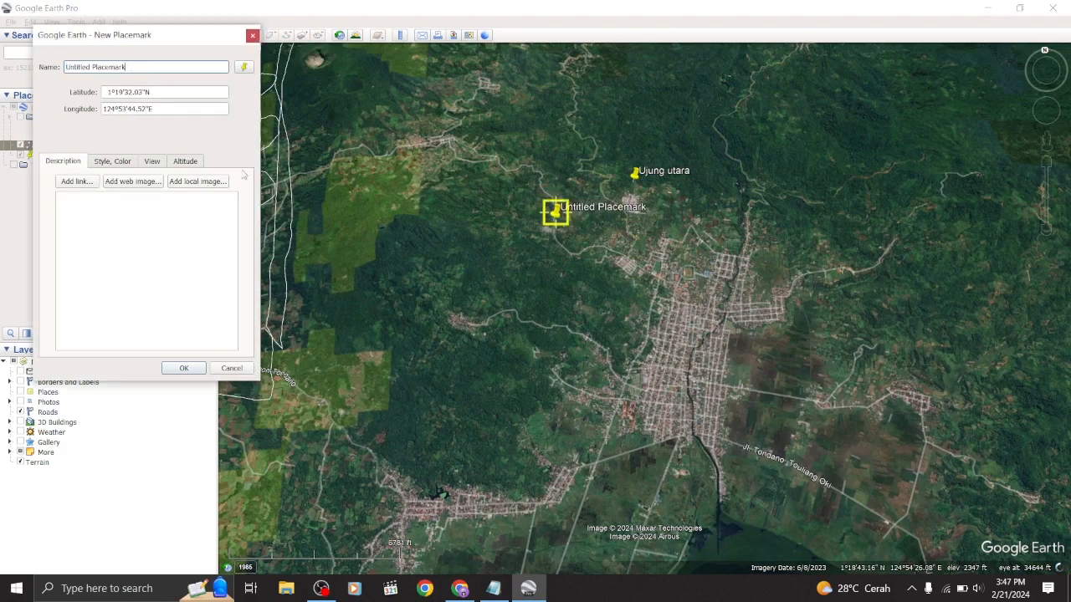
{"action": "left_click", "coordinate": [231, 368]}
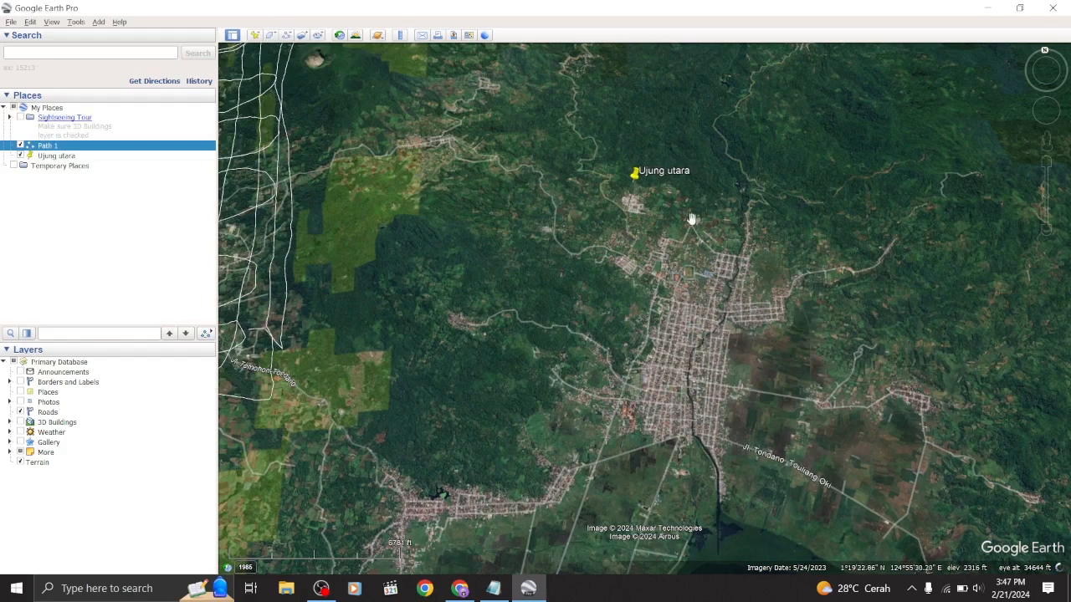
Step: Add an unnamed placemark just west of Ujung utara, at about 1°19'55"N, 124°54'18"E
{"action": "left_click_drag", "start_coordinate": [631, 178], "coordinate": [615, 180]}
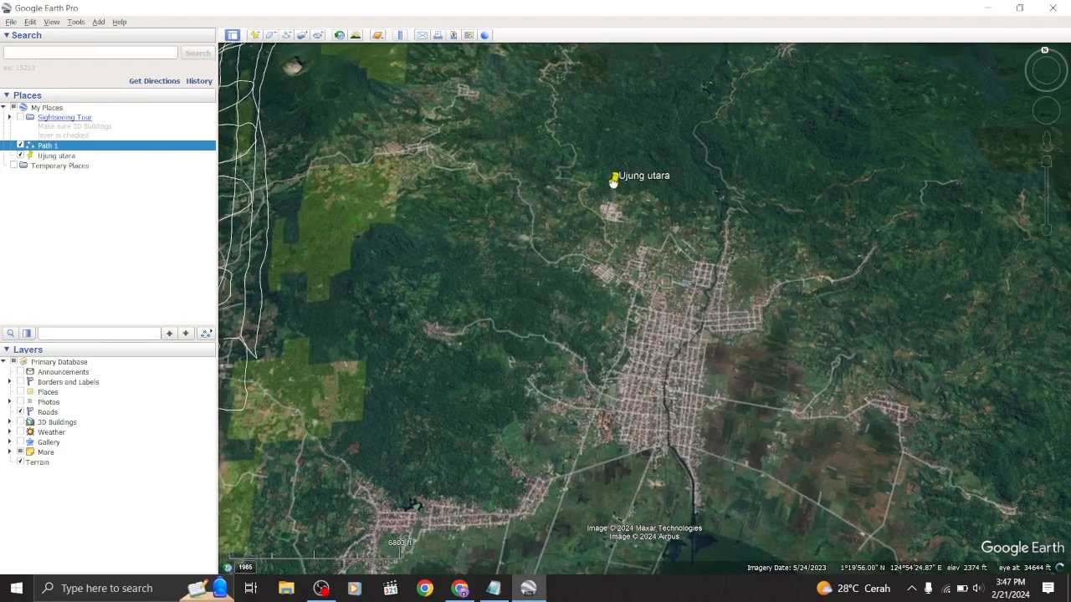
{"action": "left_click", "coordinate": [256, 37]}
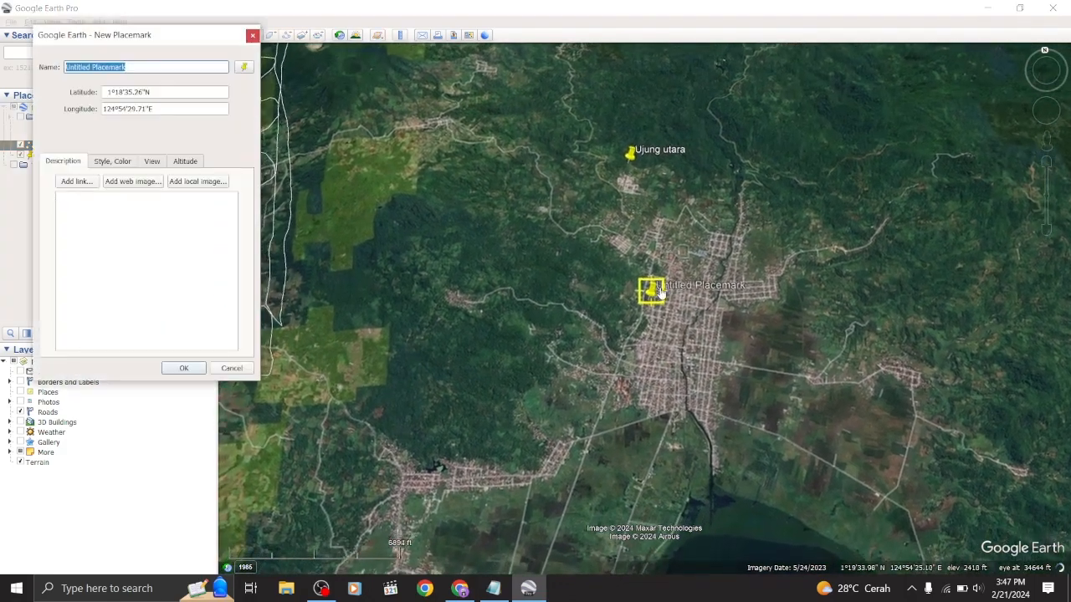
{"action": "left_click_drag", "start_coordinate": [645, 289], "coordinate": [618, 159]}
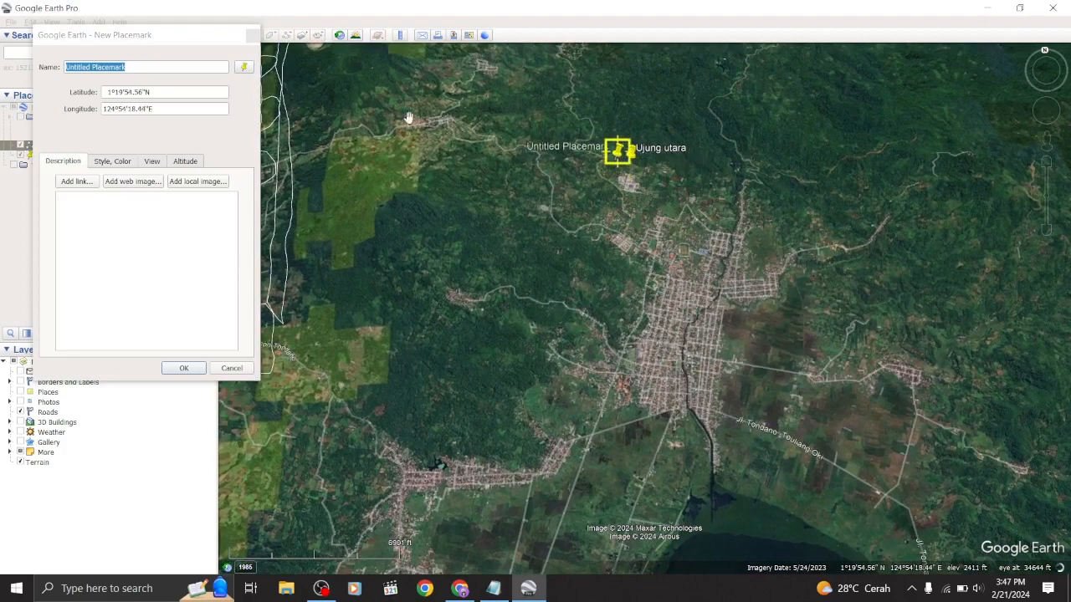
{"action": "left_click", "coordinate": [181, 369]}
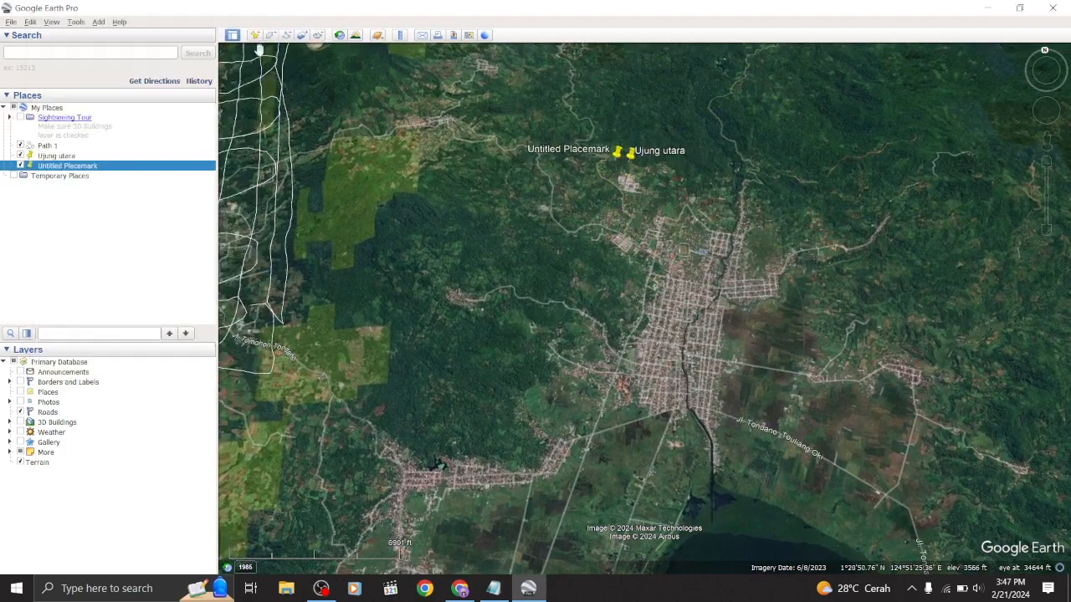
Step: Add another unnamed placemark southwest of the previous one, at about 1°19'51"N, 124°54'12"E
{"action": "left_click", "coordinate": [255, 35]}
{"action": "left_click_drag", "start_coordinate": [646, 297], "coordinate": [603, 161]}
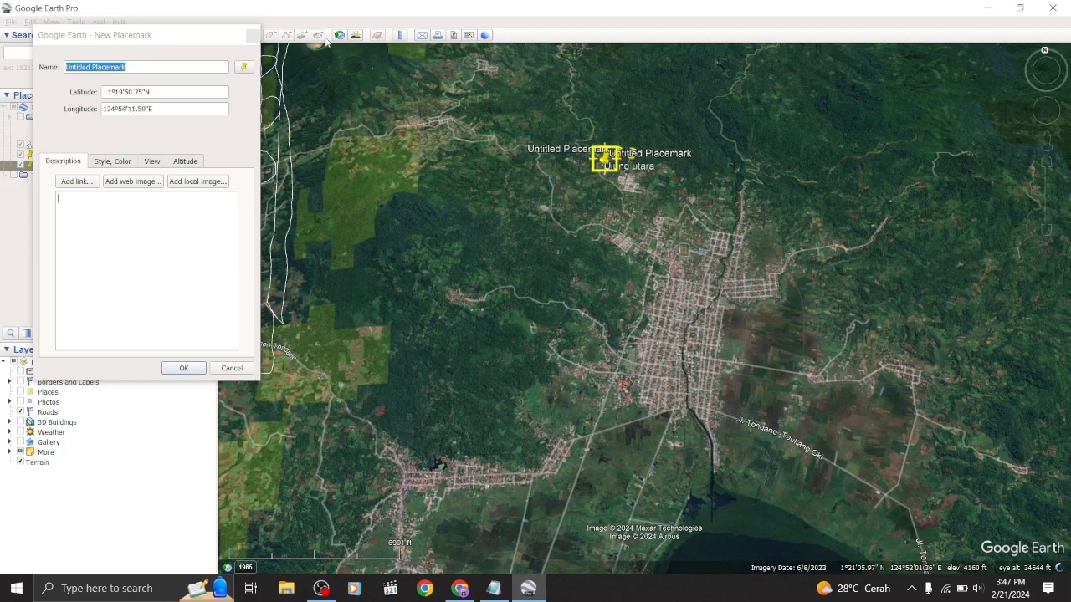
{"action": "left_click", "coordinate": [232, 368]}
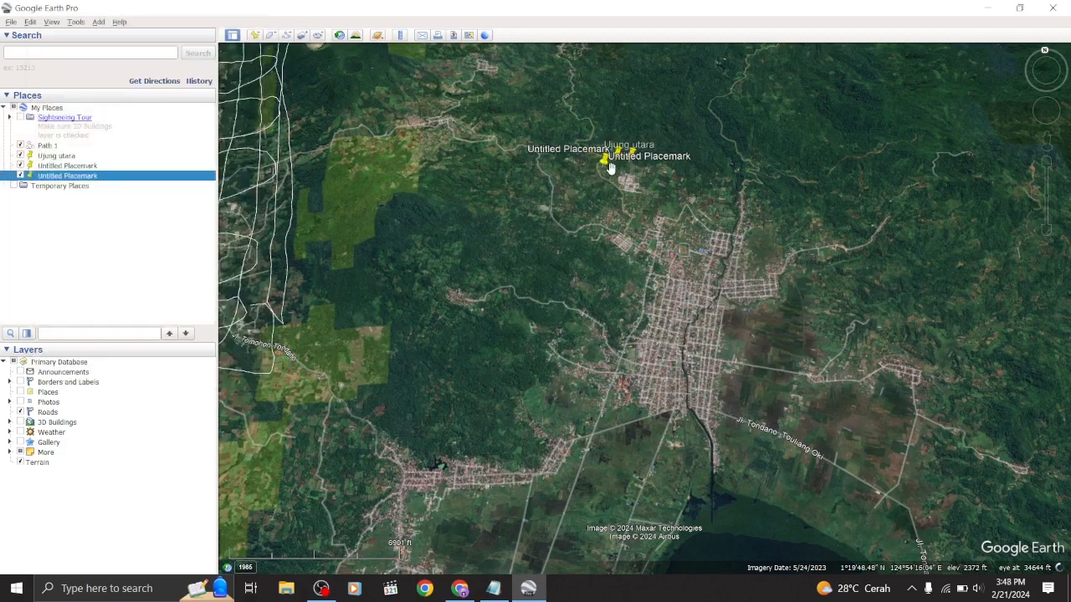
Step: Add a further unnamed placemark slightly south of the last one, at about 1°19'44"N, 124°54'13.5"E
{"action": "left_click", "coordinate": [255, 35]}
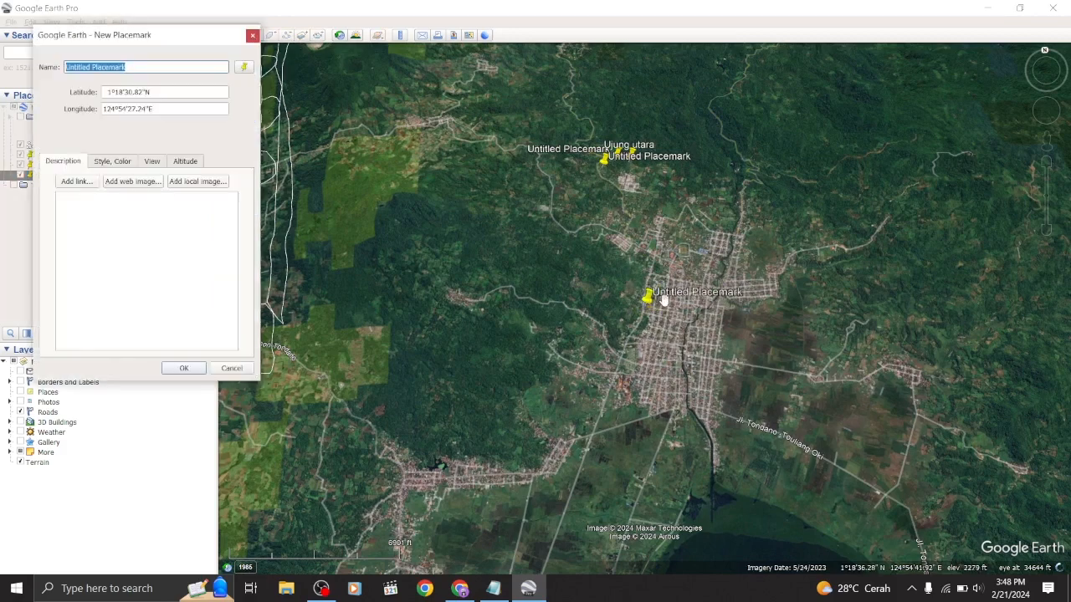
{"action": "left_click_drag", "start_coordinate": [645, 288], "coordinate": [609, 181]}
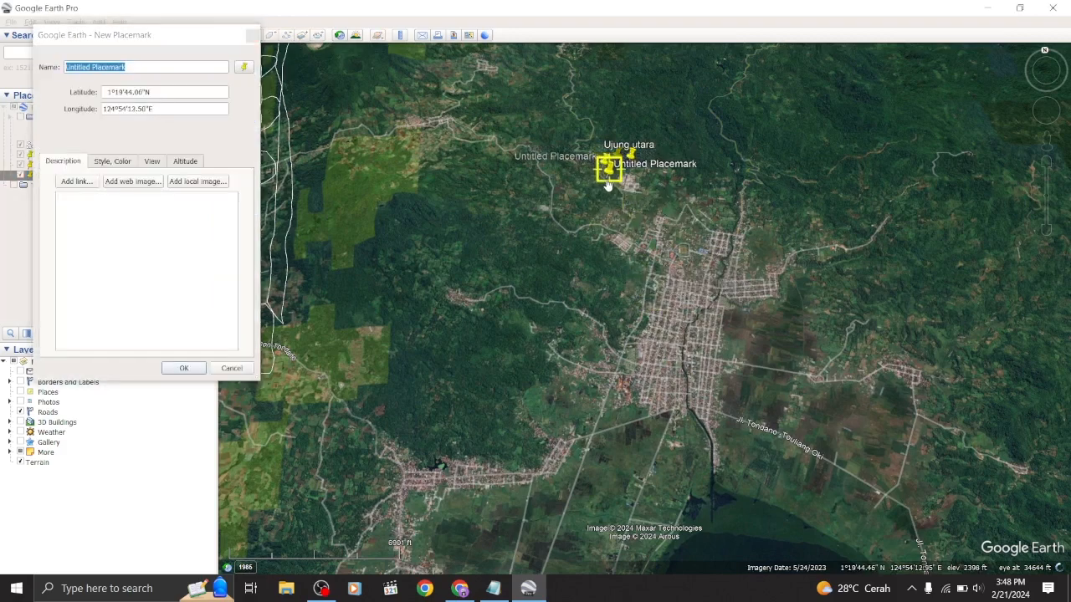
{"action": "left_click", "coordinate": [184, 368]}
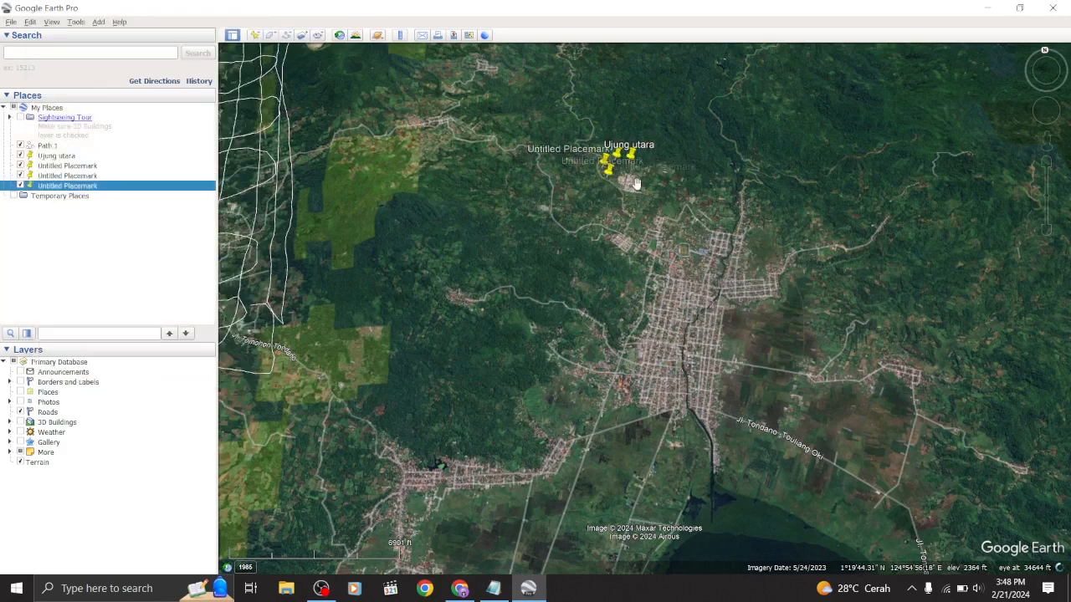
Step: Delete the Ujung utara placemark together with the three untitled placemarks beneath it
{"action": "left_click", "coordinate": [67, 159]}
{"action": "left_click", "coordinate": [68, 187], "text": "shift"}
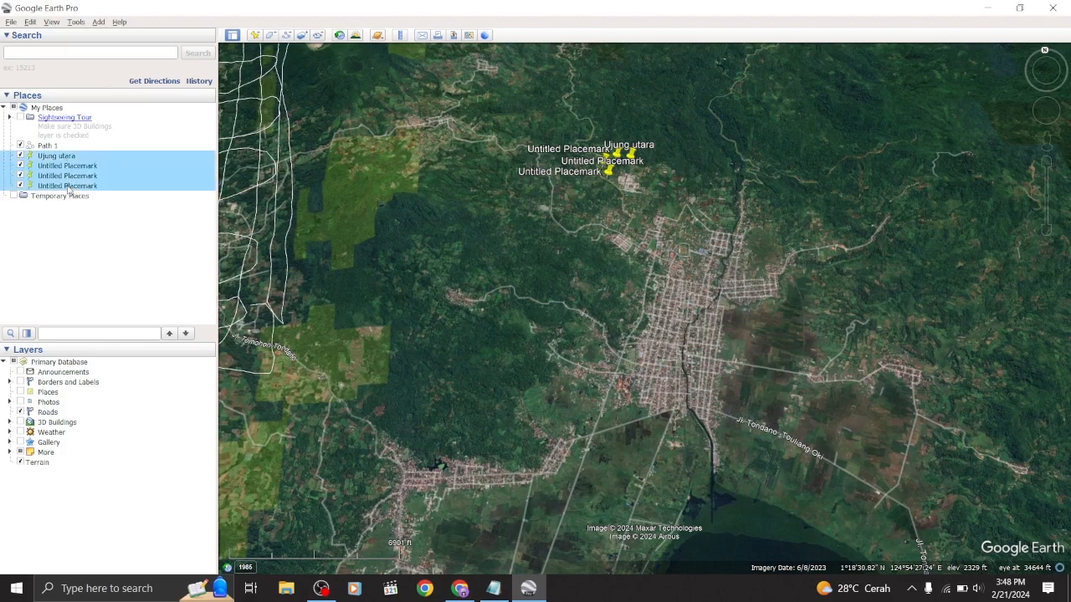
{"action": "right_click", "coordinate": [68, 191]}
{"action": "left_click", "coordinate": [84, 194]}
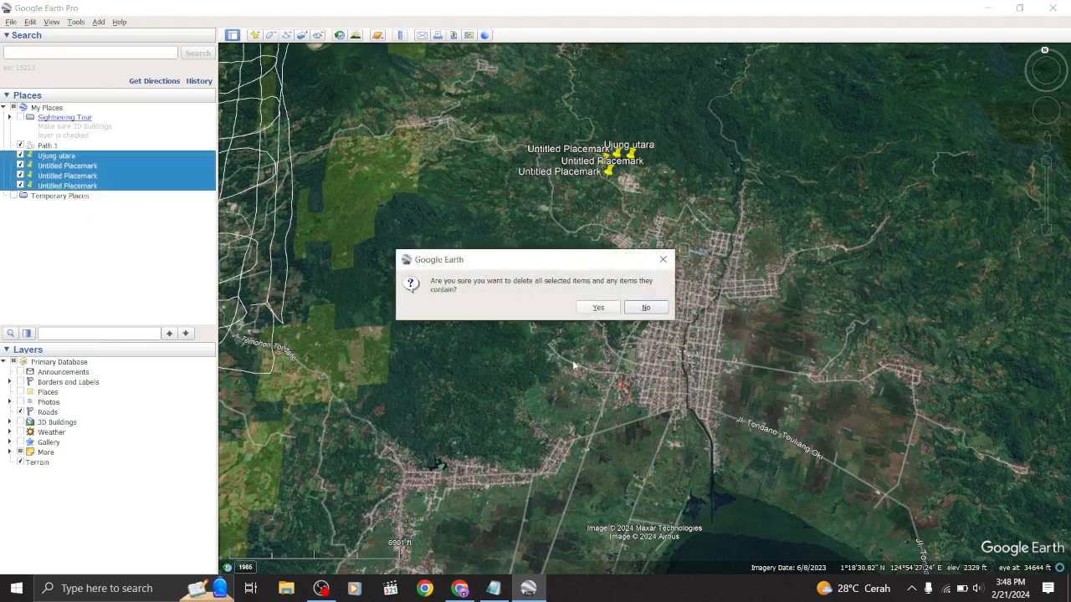
{"action": "left_click", "coordinate": [607, 306]}
Step: Save the Path 1 grid as the KMZ file Path 1.kmz in the Documents folder
{"action": "left_click_drag", "start_coordinate": [449, 235], "coordinate": [829, 460]}
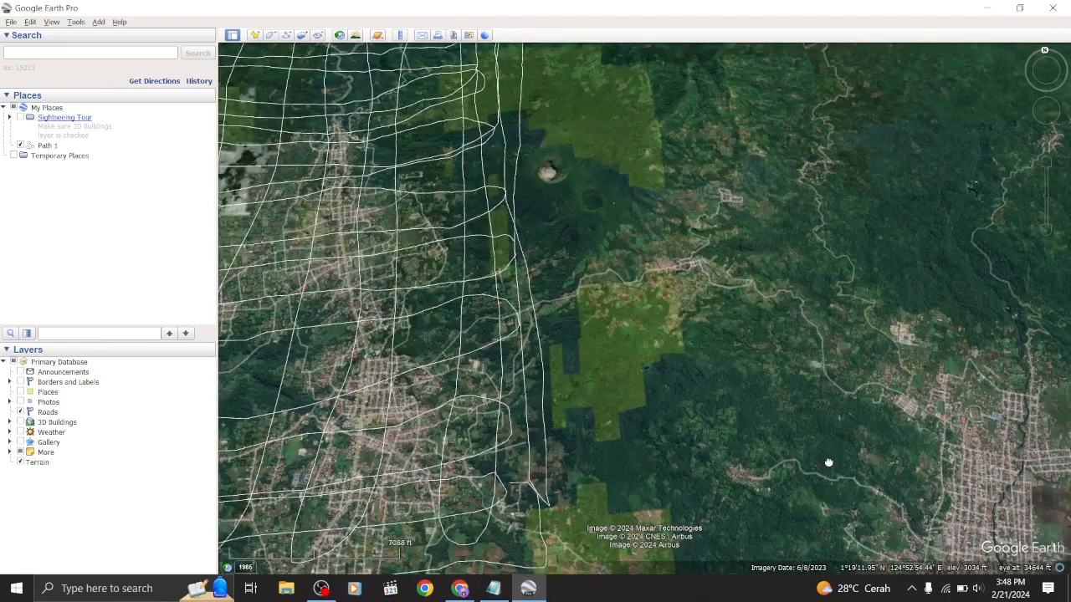
{"action": "left_click_drag", "start_coordinate": [402, 193], "coordinate": [717, 274]}
{"action": "scroll", "coordinate": [740, 345], "scroll_direction": "down", "scroll_amount": 5}
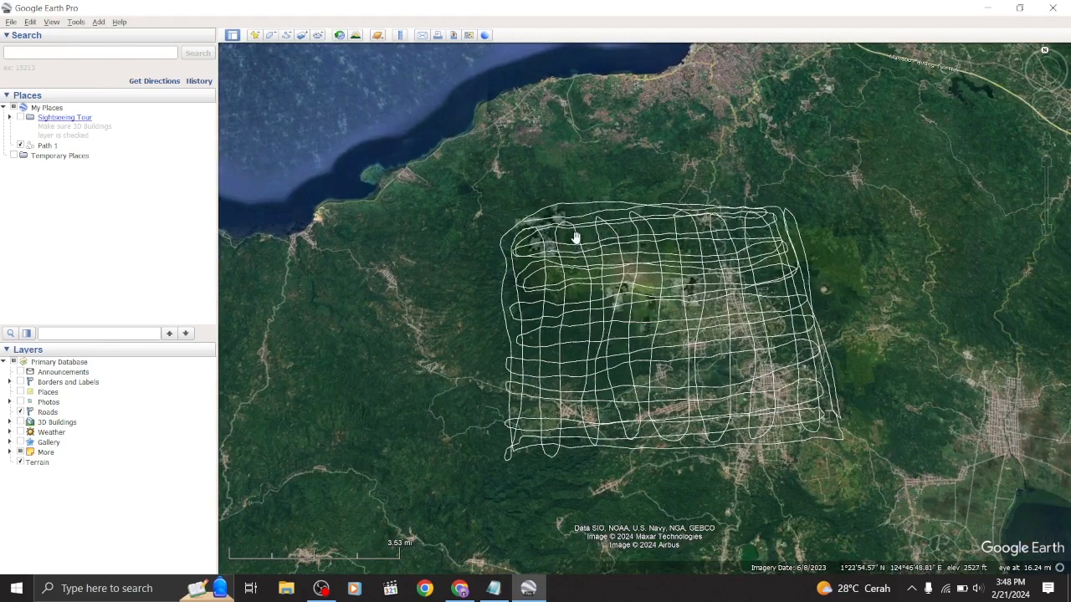
{"action": "left_click", "coordinate": [50, 146]}
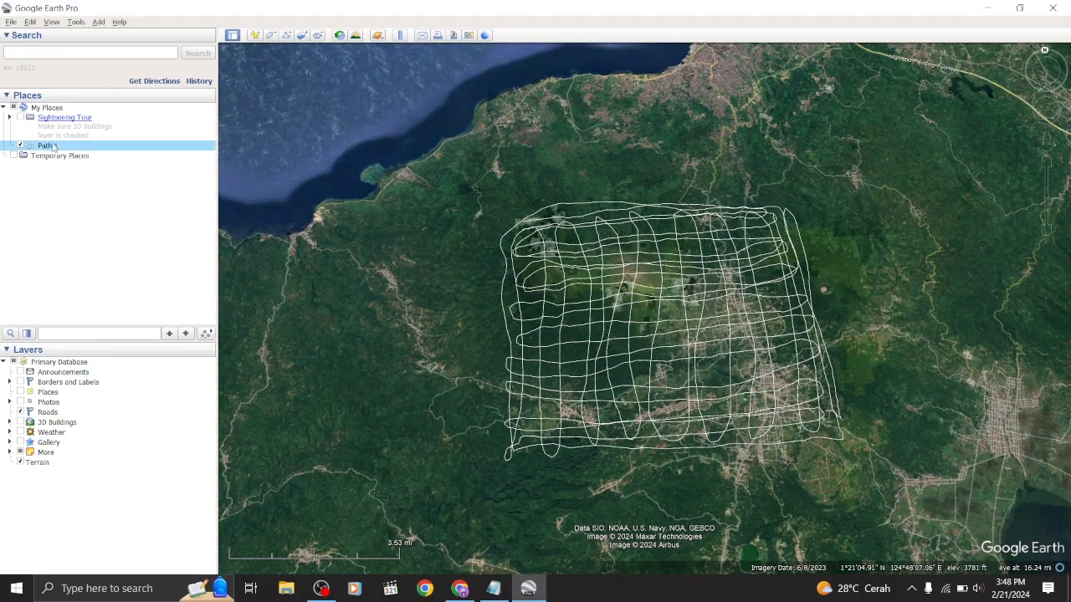
{"action": "right_click", "coordinate": [53, 147]}
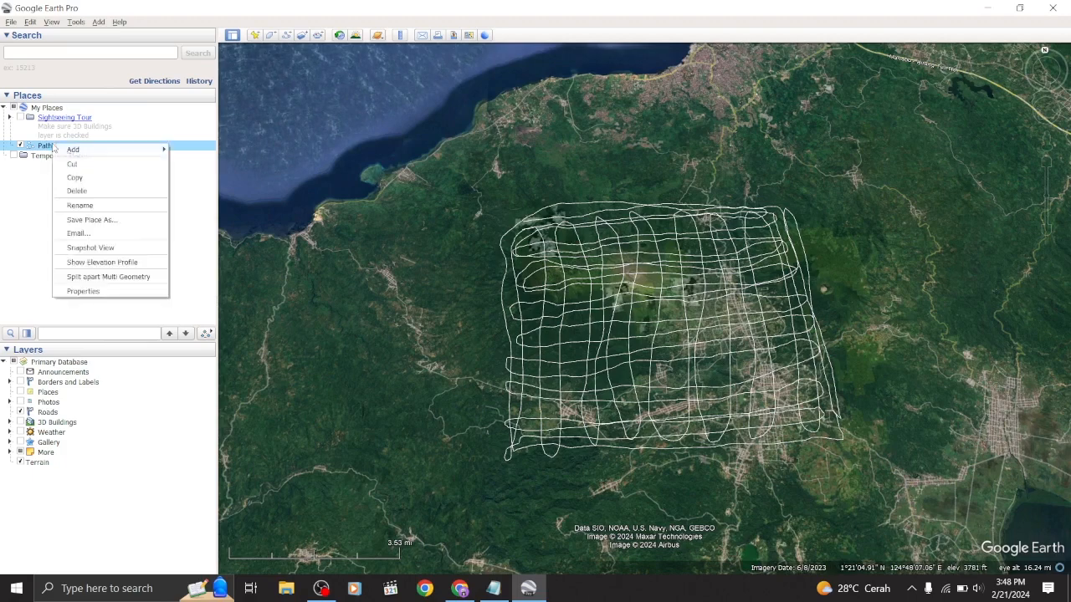
{"action": "left_click", "coordinate": [101, 223]}
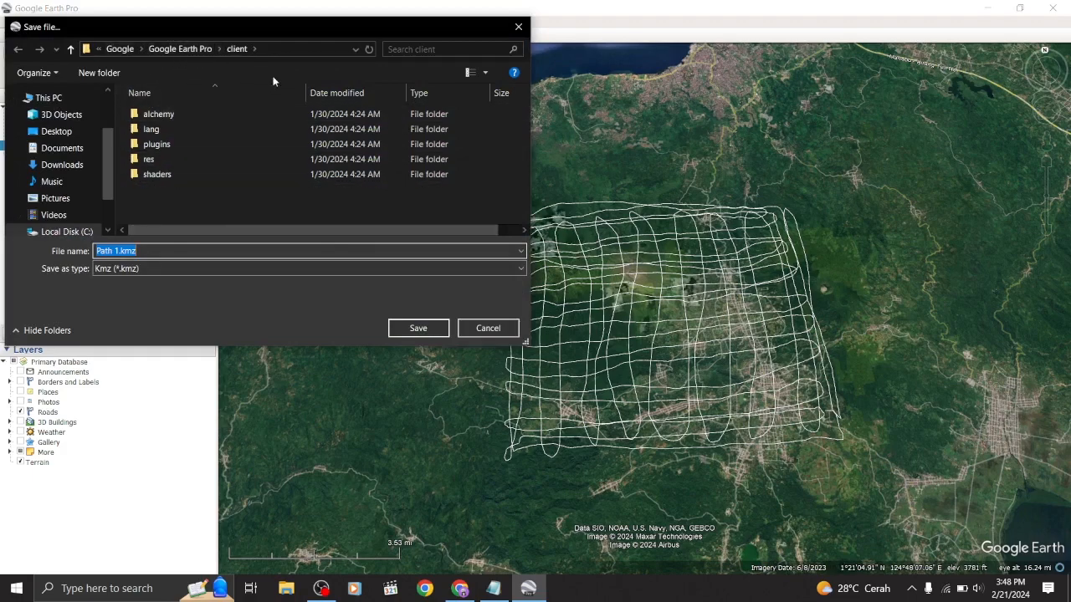
{"action": "left_click", "coordinate": [93, 146]}
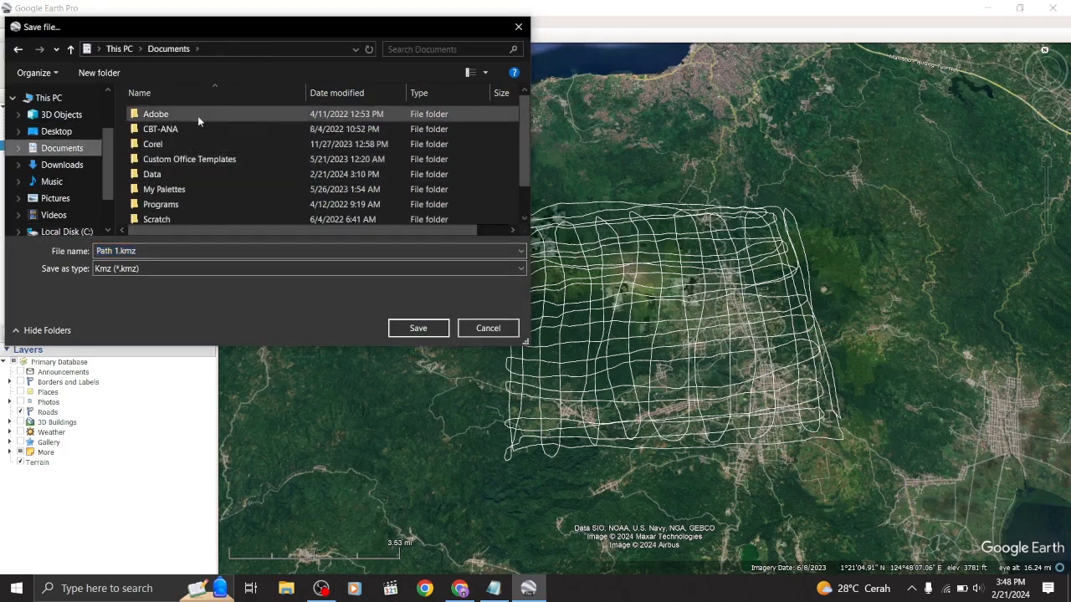
{"action": "scroll", "coordinate": [233, 156], "scroll_direction": "down", "scroll_amount": 1}
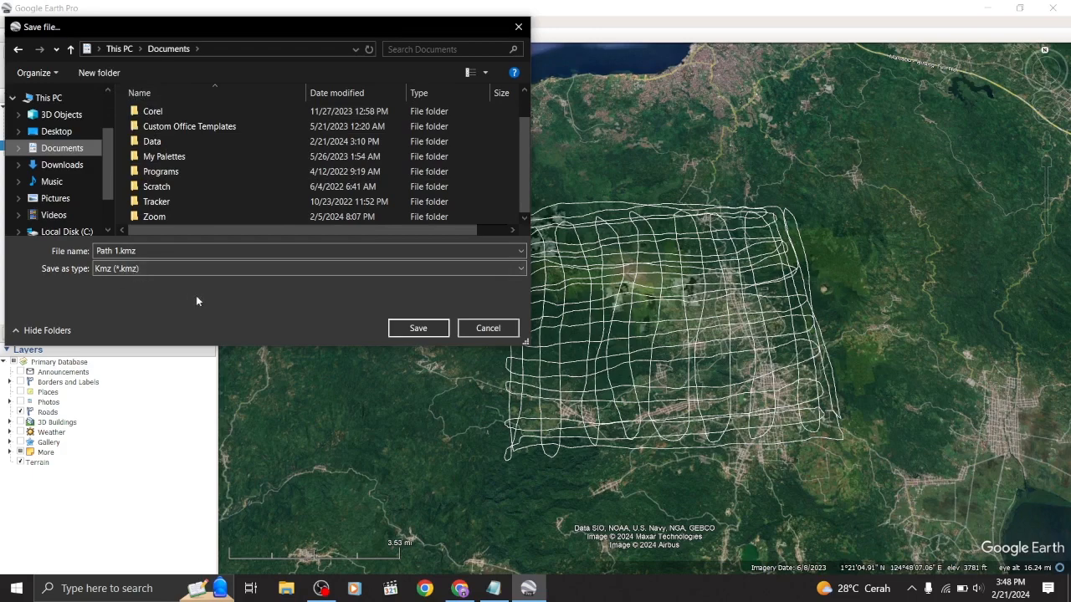
{"action": "left_click", "coordinate": [410, 328]}
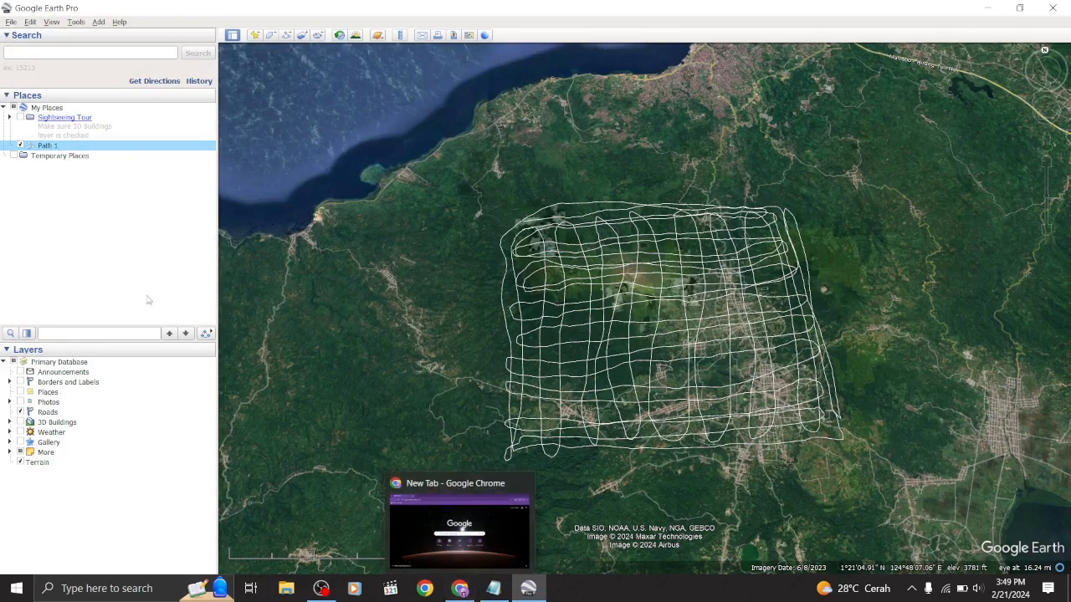
Step: Switch to File Explorer, open the Documents folder and select the saved Path 1.kmz file
{"action": "left_click", "coordinate": [287, 588]}
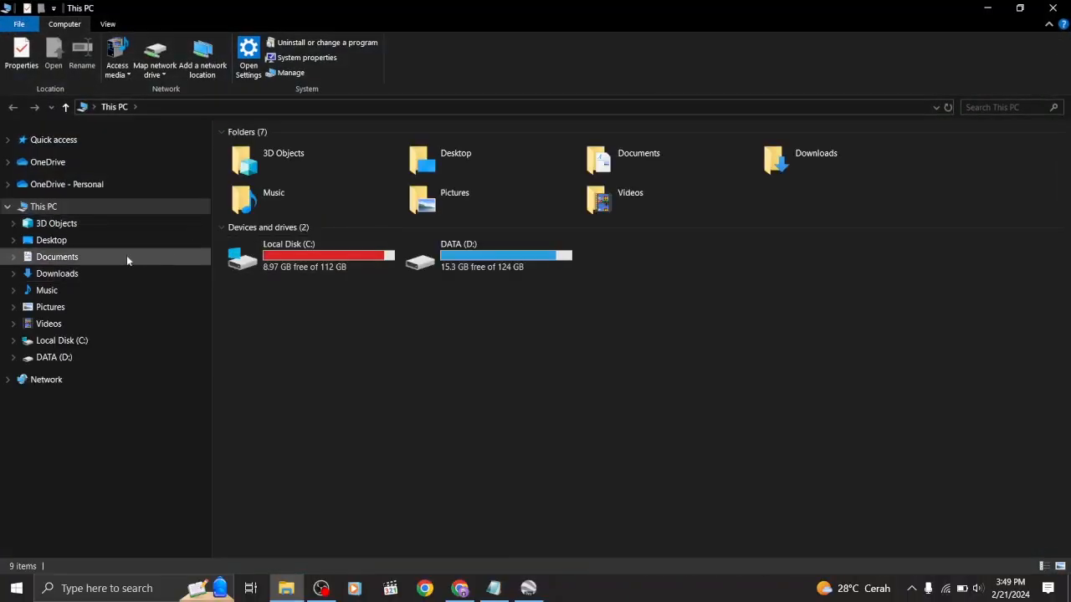
{"action": "left_click", "coordinate": [129, 257]}
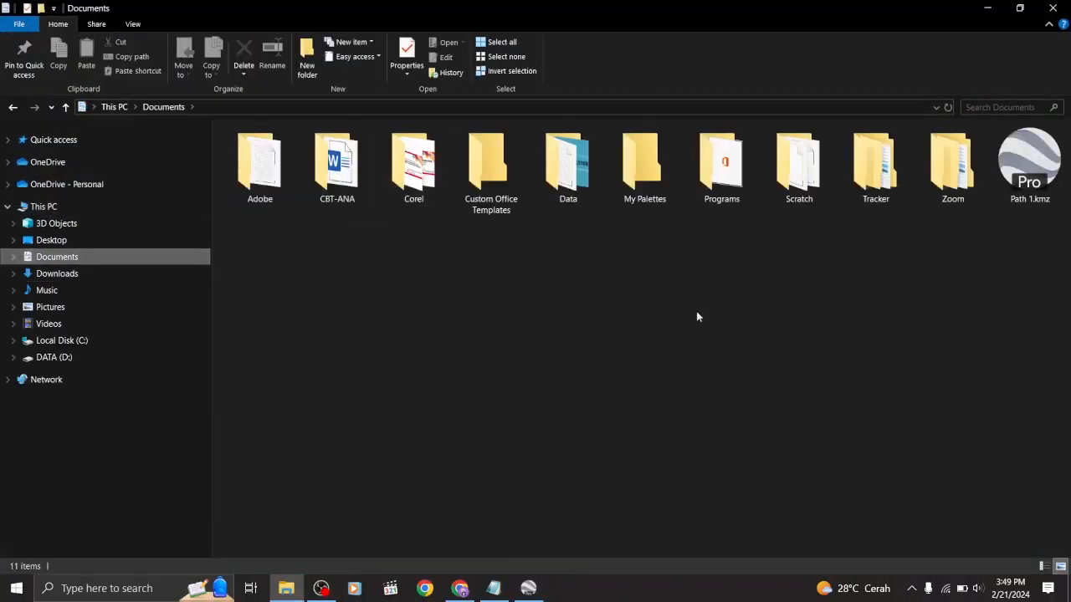
{"action": "left_click", "coordinate": [1050, 194]}
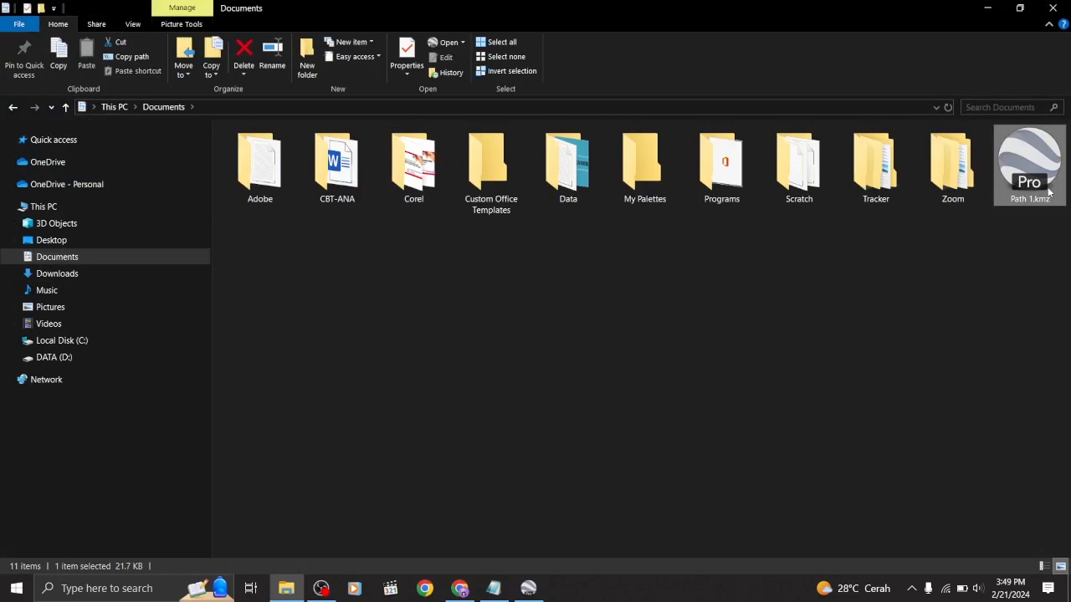